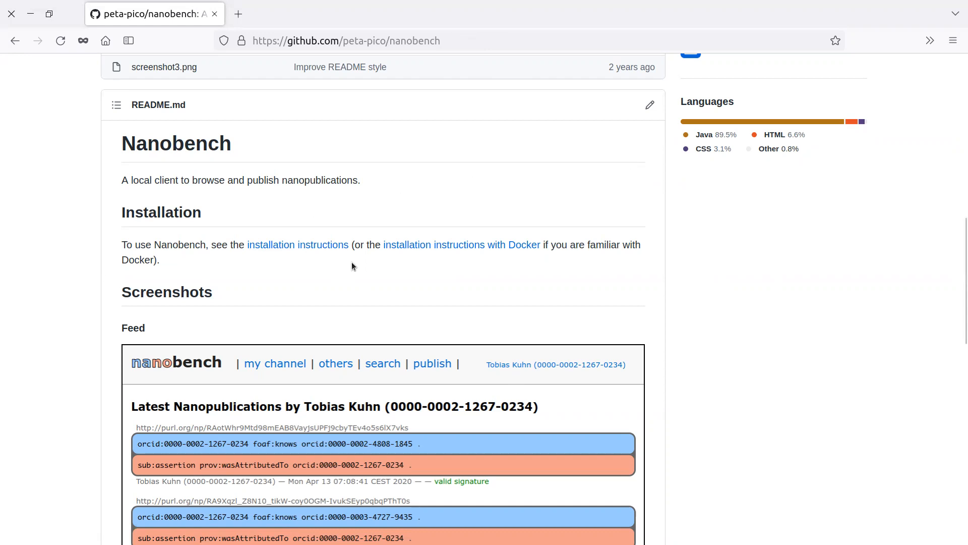
# Review the regular Nanobench installation instructions linked in the README and return to the repository page
pyautogui.click(312, 246)
pyautogui.scroll(-7, 376, 270)
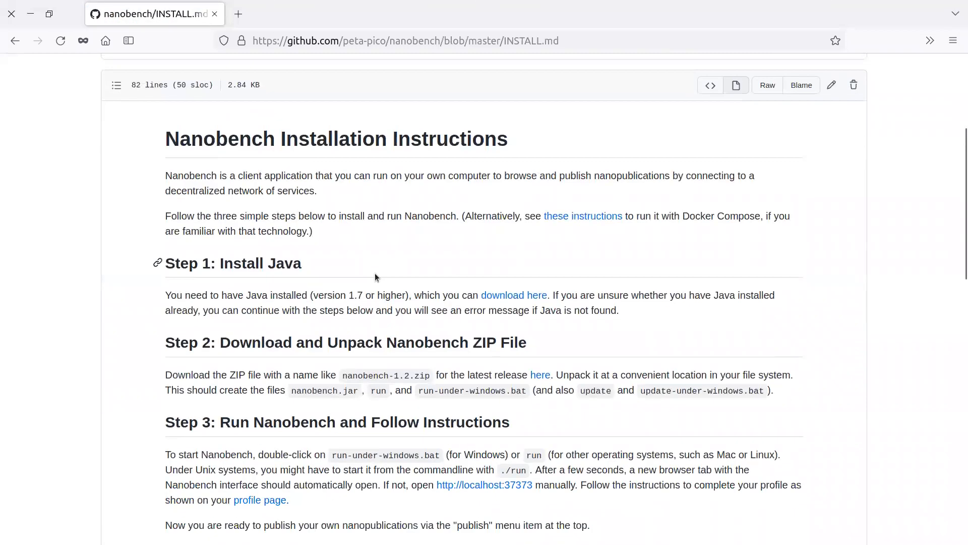
pyautogui.scroll(3, 376, 273)
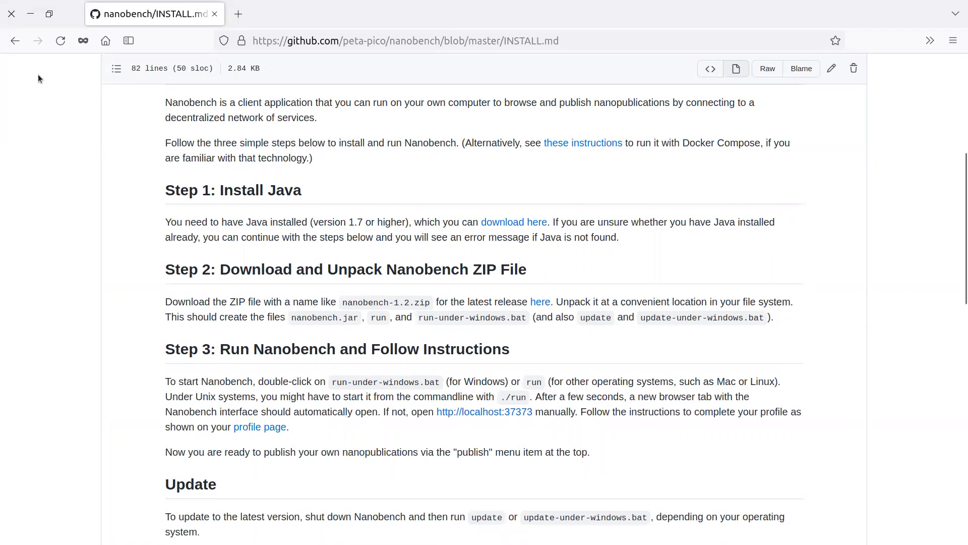
pyautogui.click(15, 41)
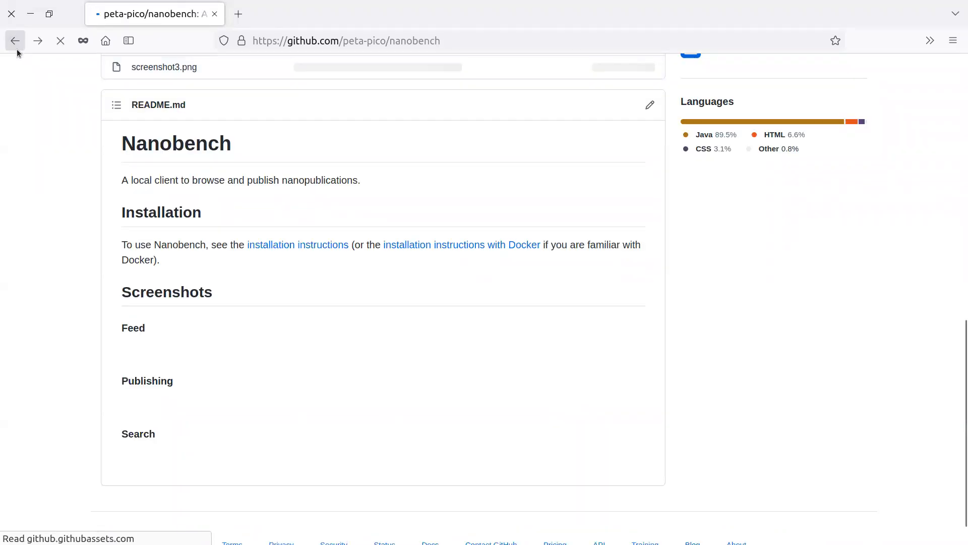
# Review the Nanobench installation instructions with Docker and return to the repository page
pyautogui.click(473, 246)
pyautogui.scroll(-5, 492, 285)
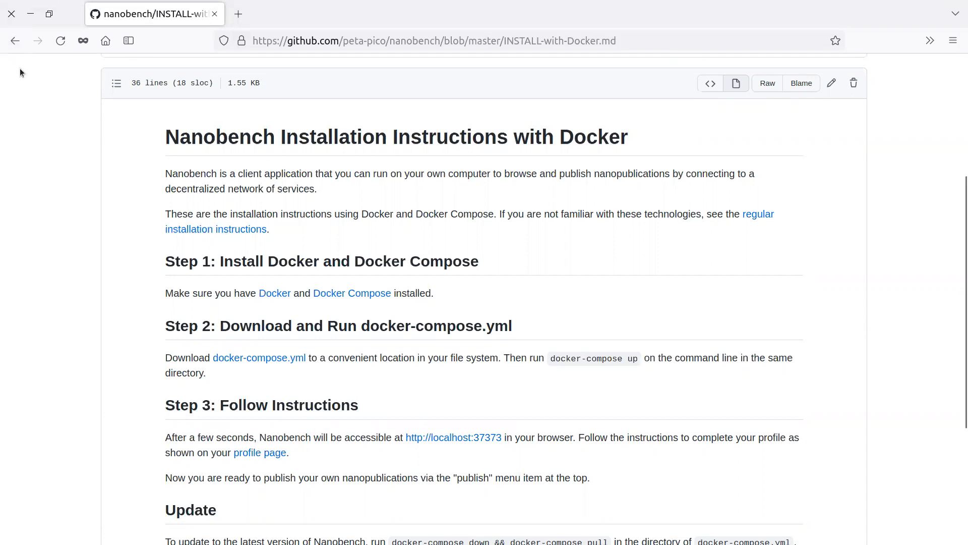
pyautogui.click(16, 50)
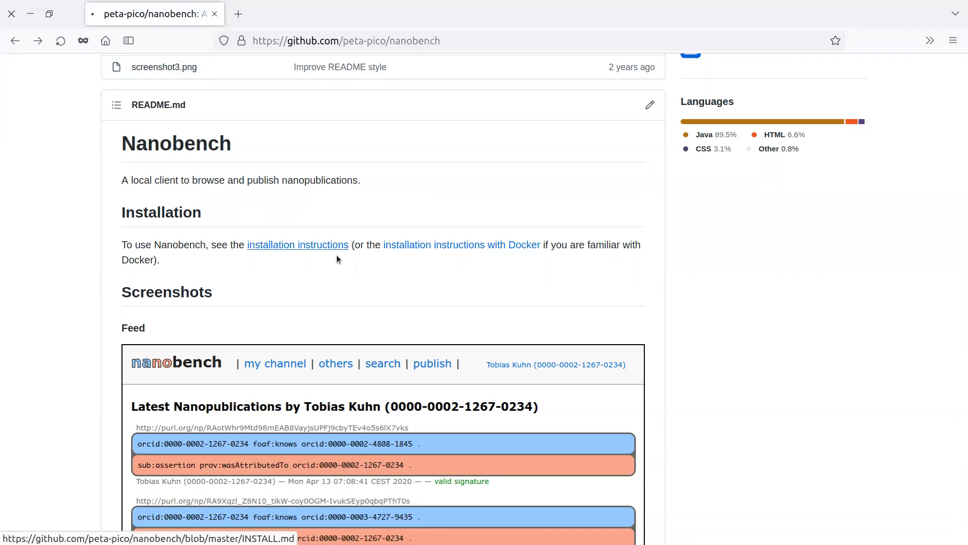
# Open the regular installation instructions and go to the latest release linked under Step 2
pyautogui.click(338, 249)
pyautogui.scroll(-1, 355, 298)
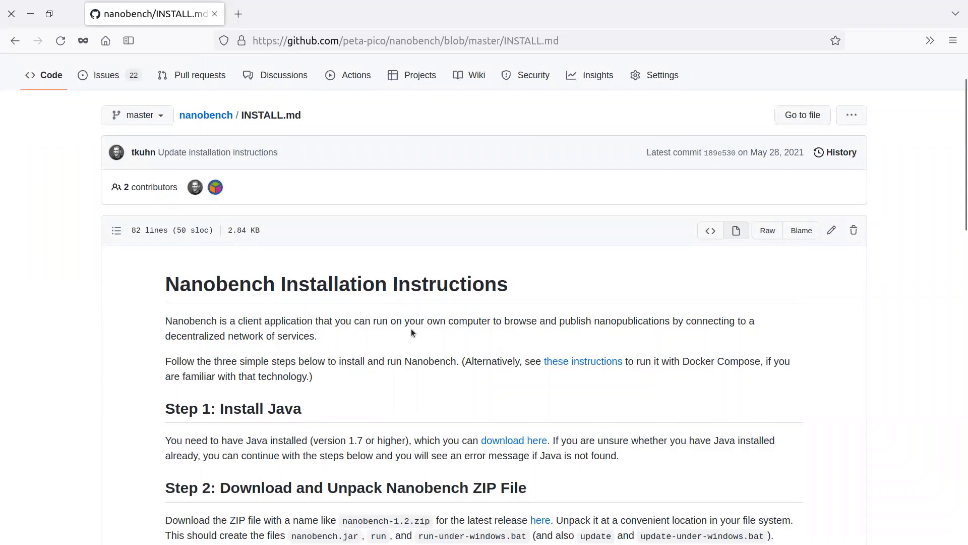
pyautogui.scroll(-3, 446, 353)
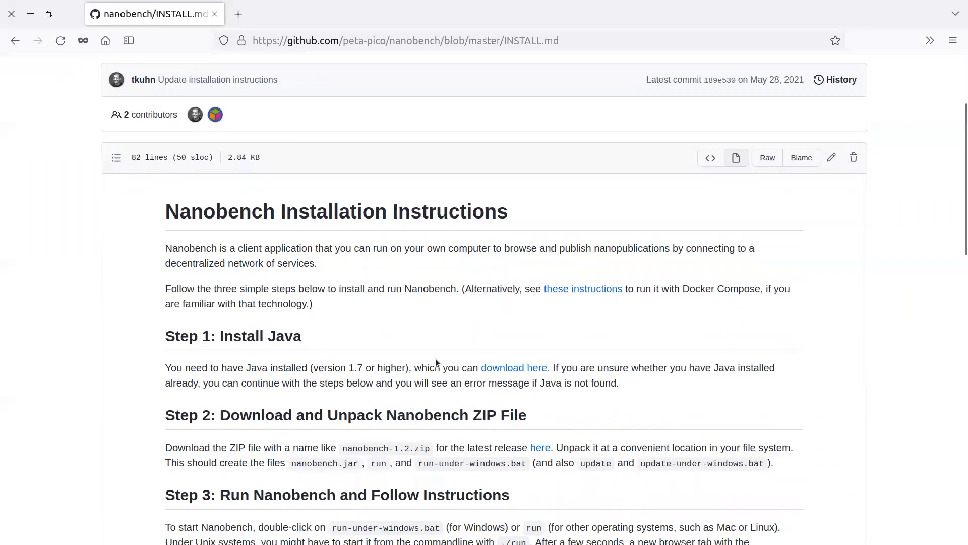
pyautogui.scroll(-2, 519, 267)
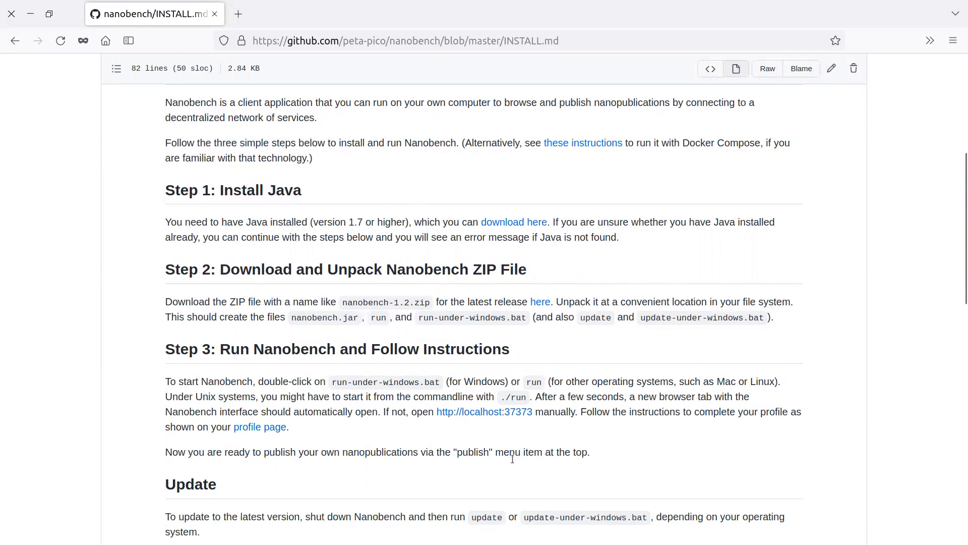
pyautogui.scroll(-3, 668, 273)
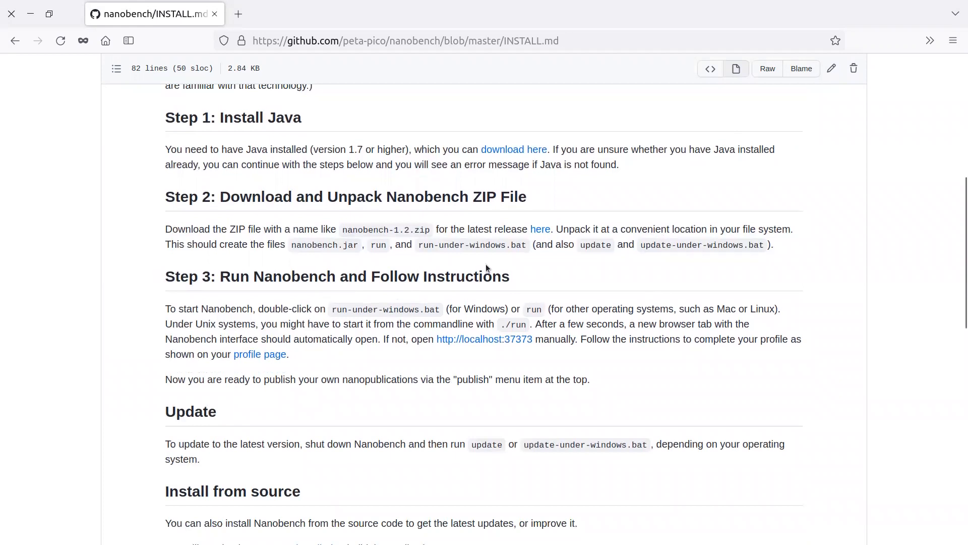
pyautogui.click(537, 231)
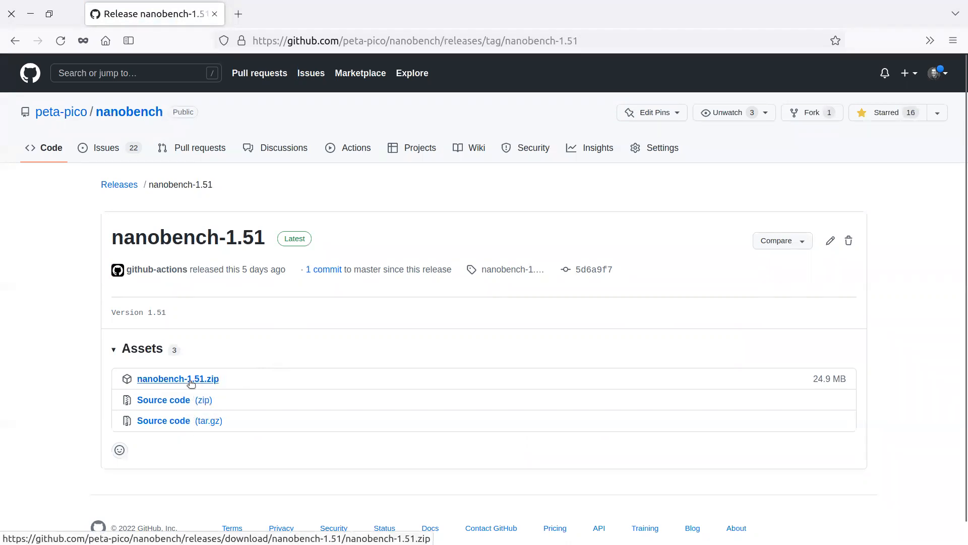
# Download nanobench-1.51.zip from the release assets and save it to the Desktop
pyautogui.click(190, 381)
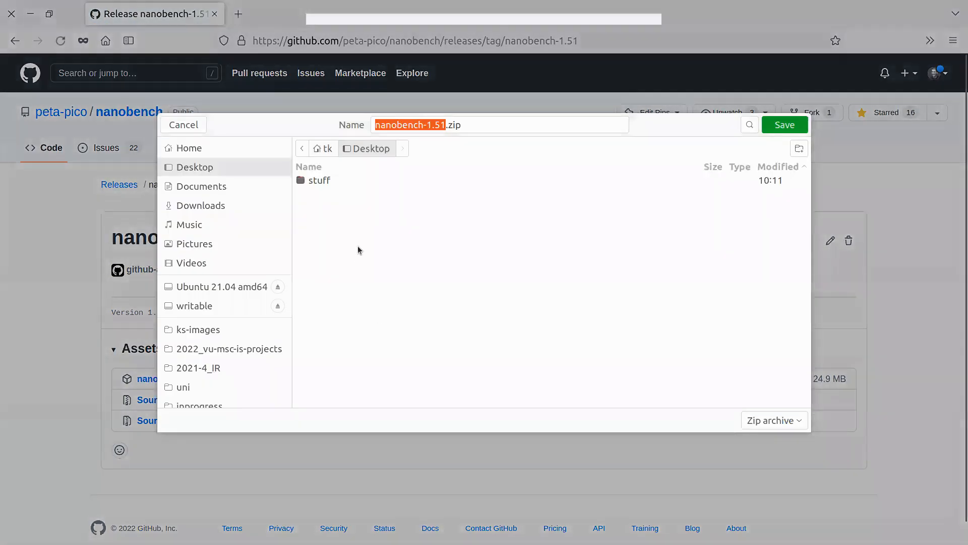
pyautogui.click(782, 127)
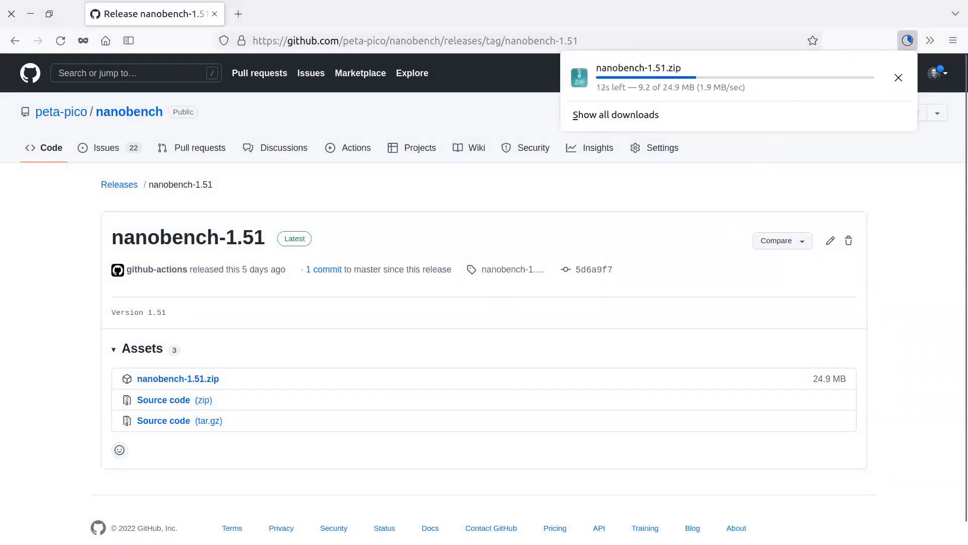
pyautogui.press('Escape')
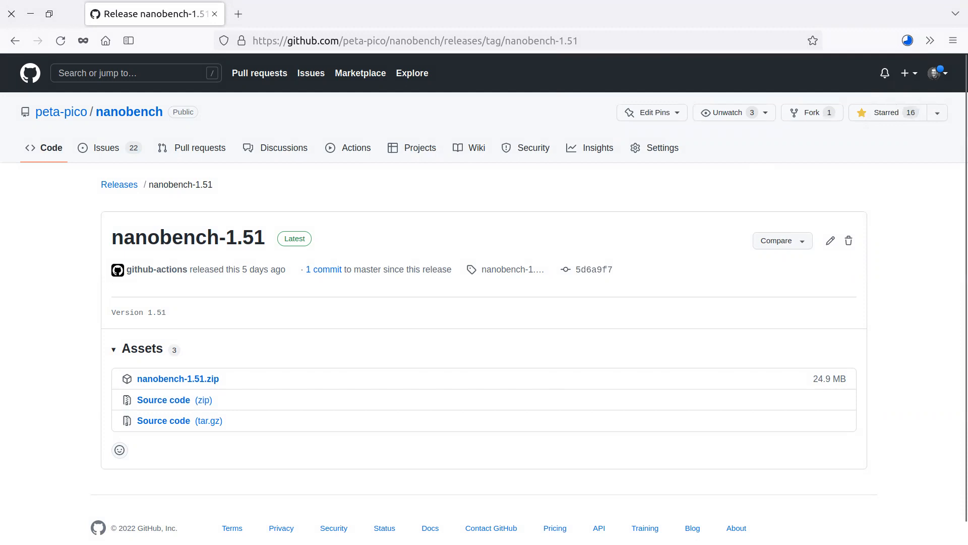
# Extract nanobench-1.51.zip on the Desktop in the file manager and open the extracted nanobench-1.51 folder
pyautogui.moveTo(692, 543); pyautogui.dragTo(718, 98)
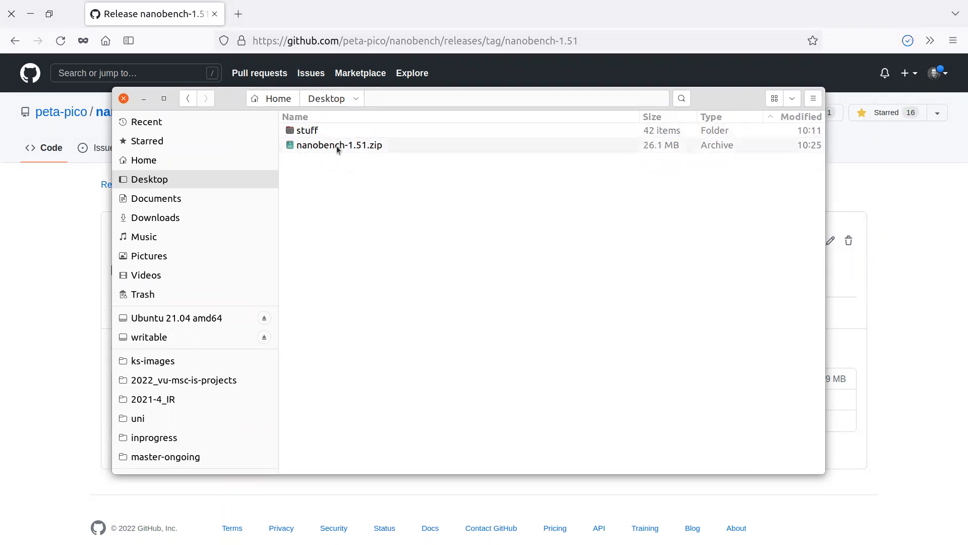
pyautogui.rightClick(339, 147)
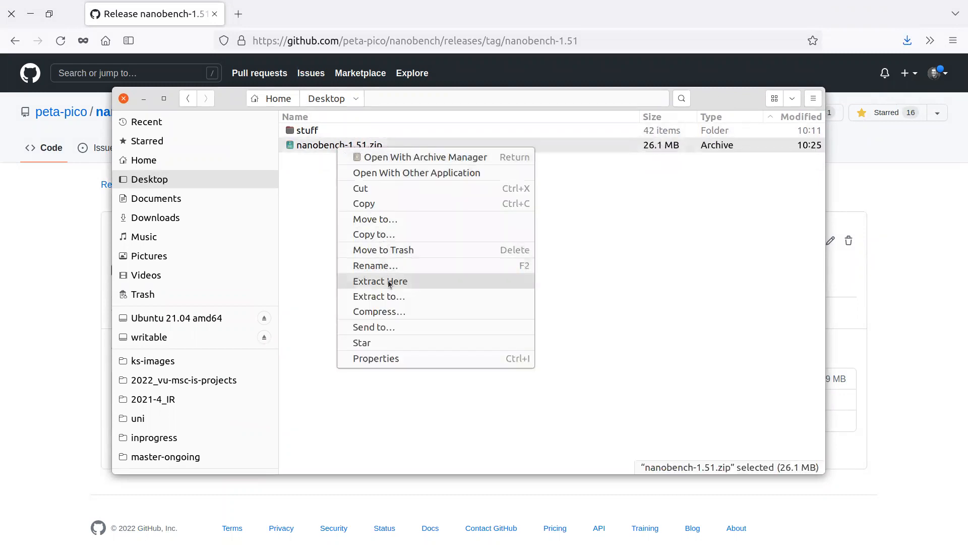
pyautogui.click(388, 281)
pyautogui.doubleClick(342, 132)
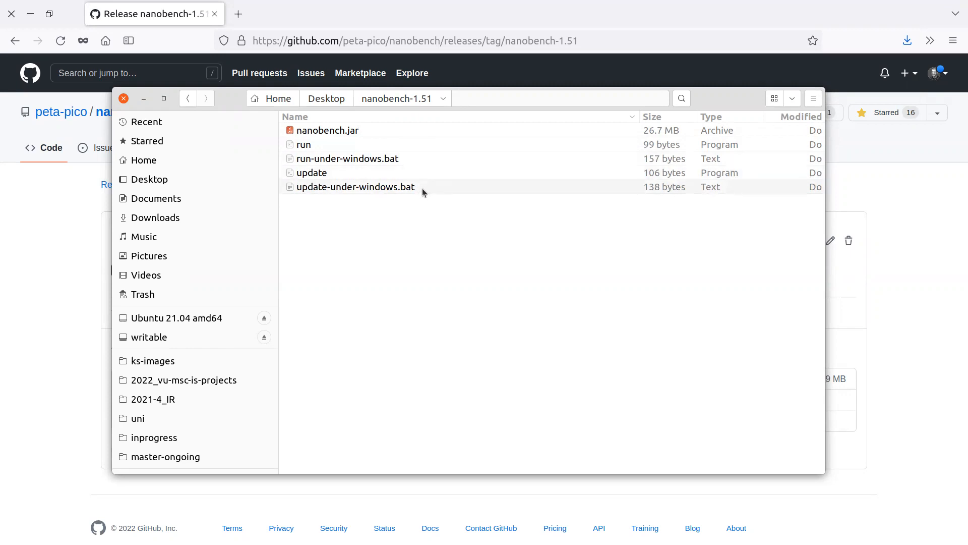
# Examine the run and update scripts for Windows and for other operating systems in the extracted folder
pyautogui.click(396, 159)
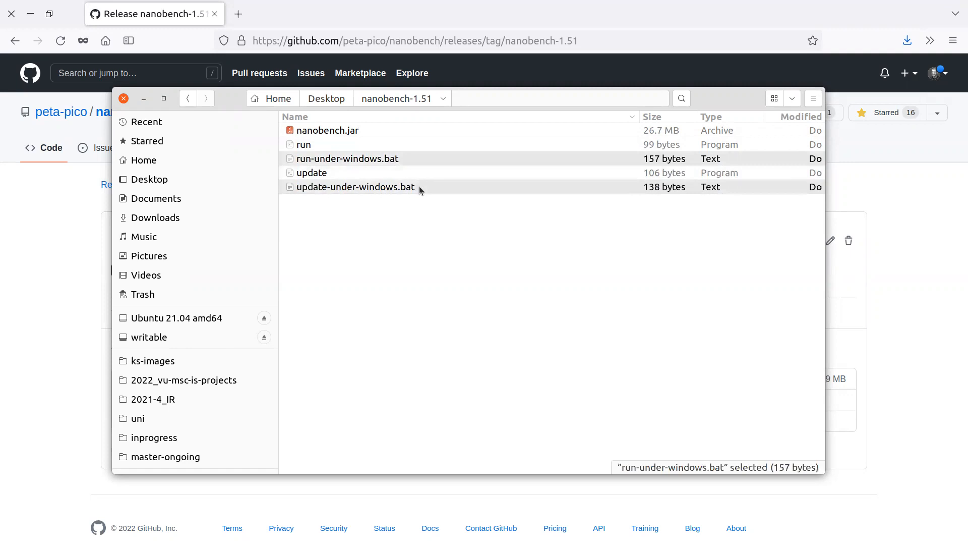
pyautogui.keyDown('ctrl'); pyautogui.click(420, 189); pyautogui.keyUp('ctrl')
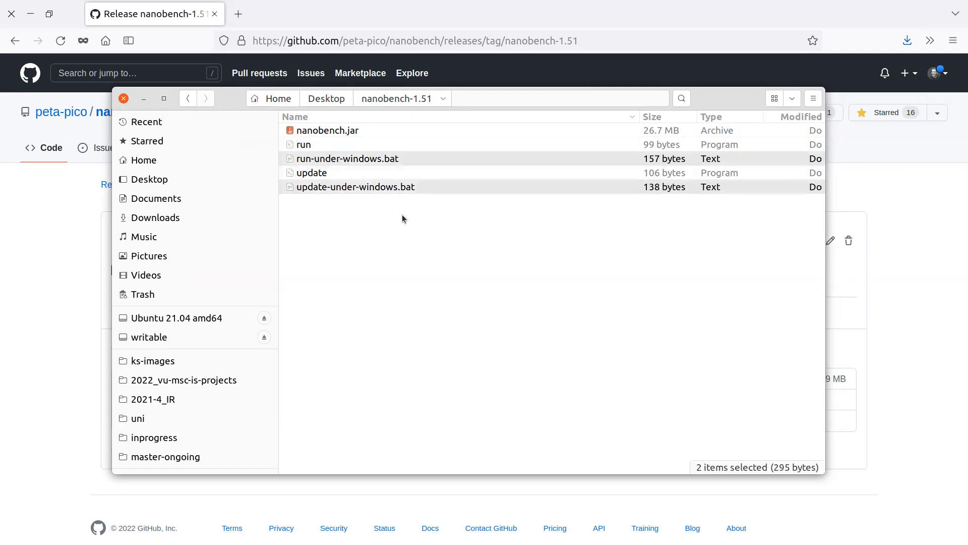
pyautogui.click(352, 147)
pyautogui.keyDown('ctrl'); pyautogui.click(345, 174); pyautogui.keyUp('ctrl')
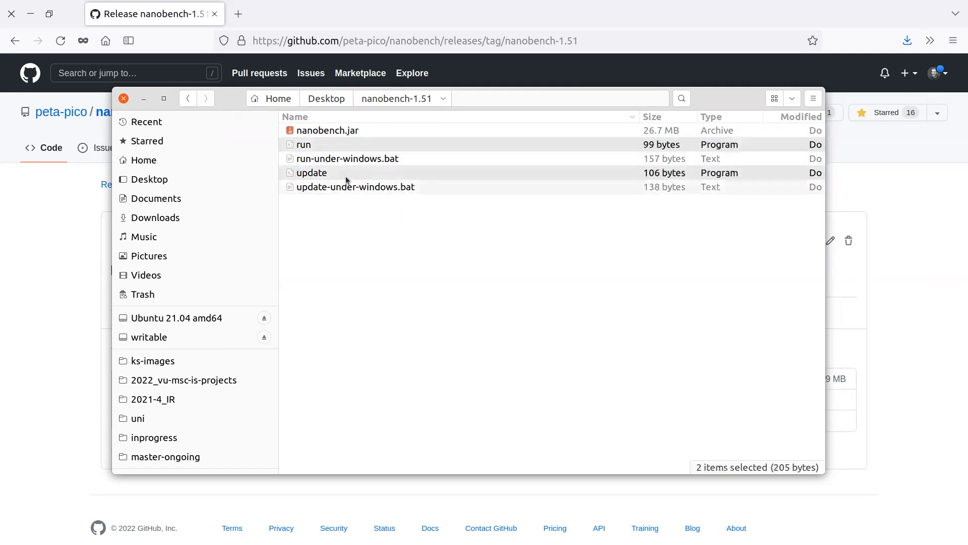
pyautogui.click(387, 258)
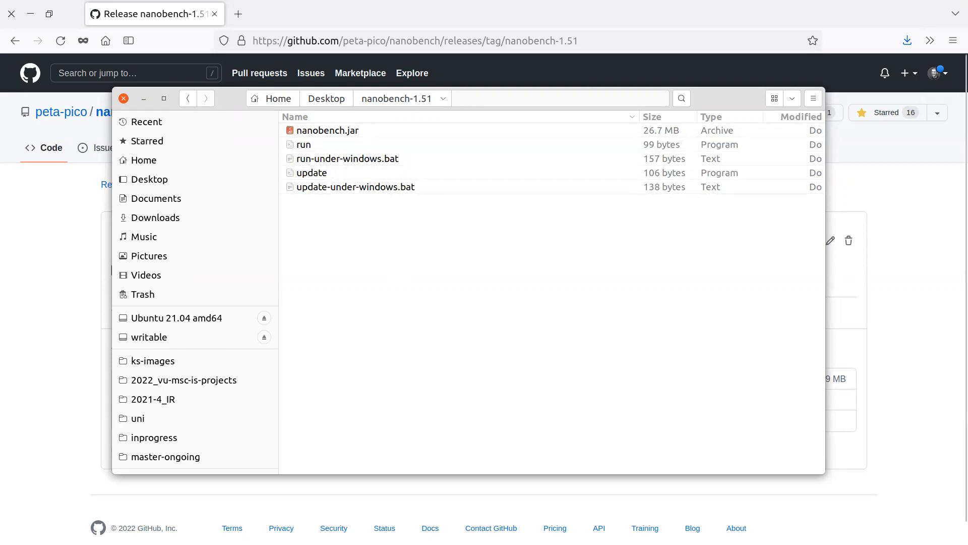
pyautogui.click(316, 148)
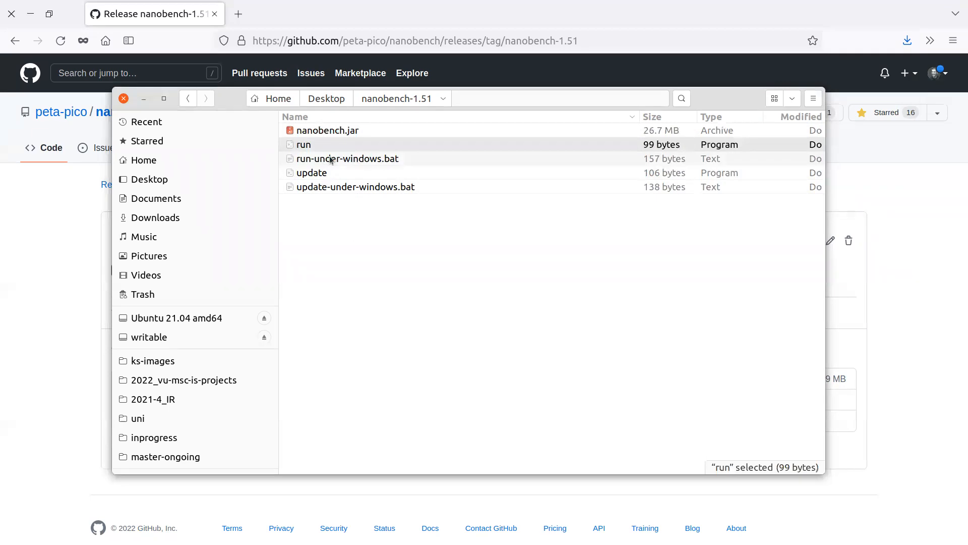
pyautogui.click(321, 160)
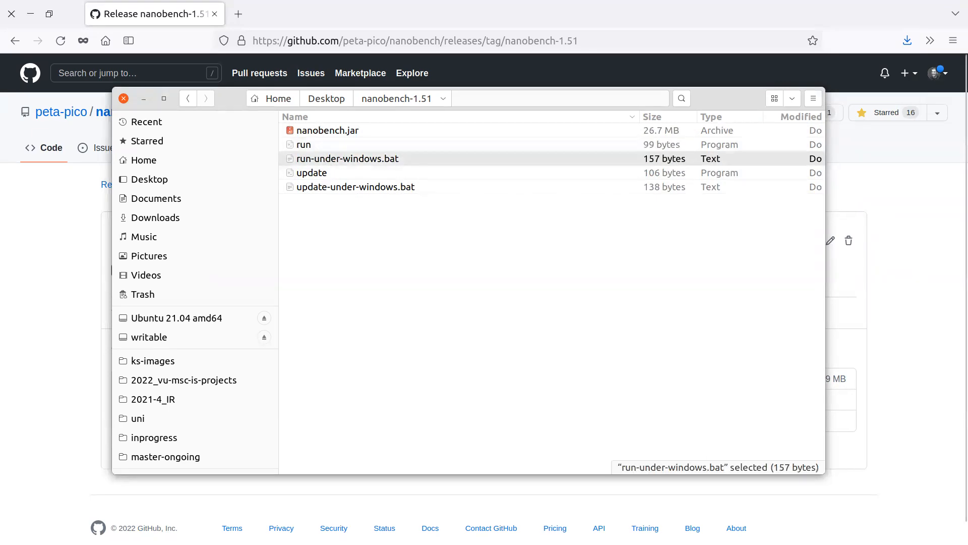
# Open a terminal, change to the nanobench-1.51 directory and start Nanobench with ./run
pyautogui.hotkey('ctrl', 'alt', 't')
pyautogui.write('cd na')
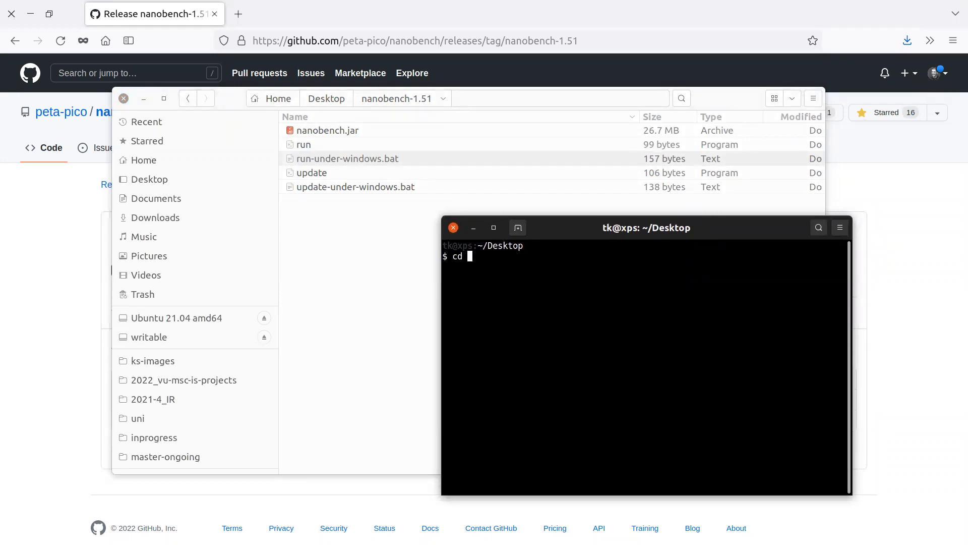
pyautogui.write('n')
pyautogui.press('Tab')
pyautogui.press('Return')
pyautogui.write('./run')
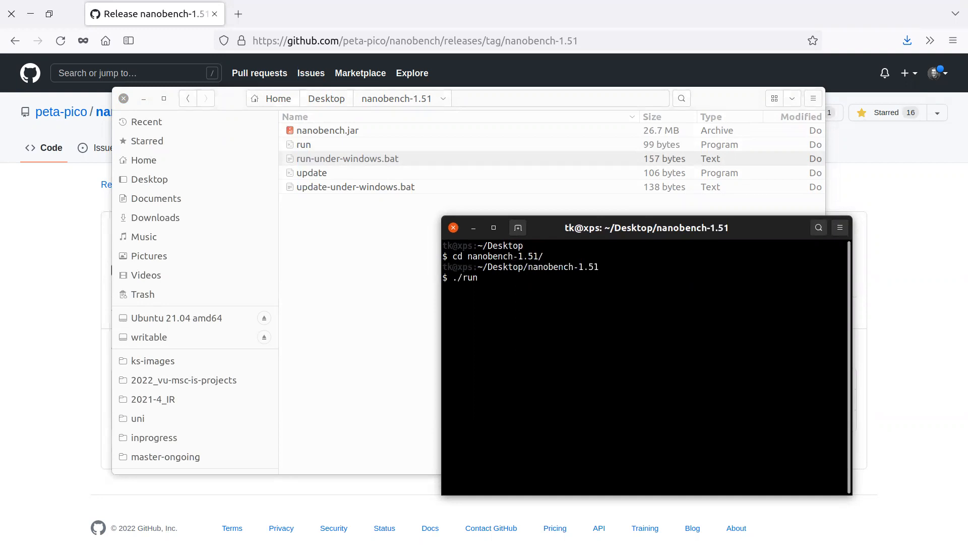
pyautogui.press('Return')
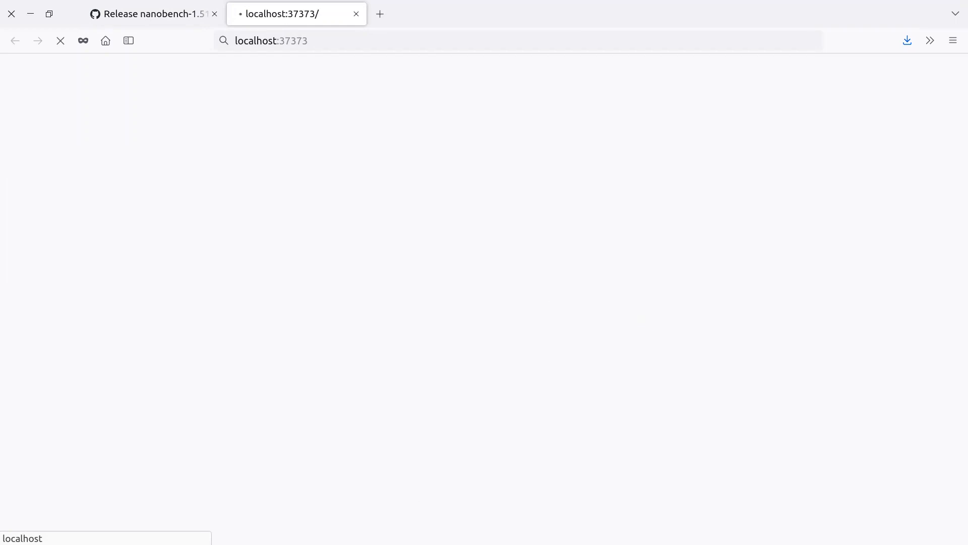
# Enlarge the terminal window to check the startup output and local Nanobench address, and return to the Nanobench page in the browser
pyautogui.hotkey('alt', 'Tab')
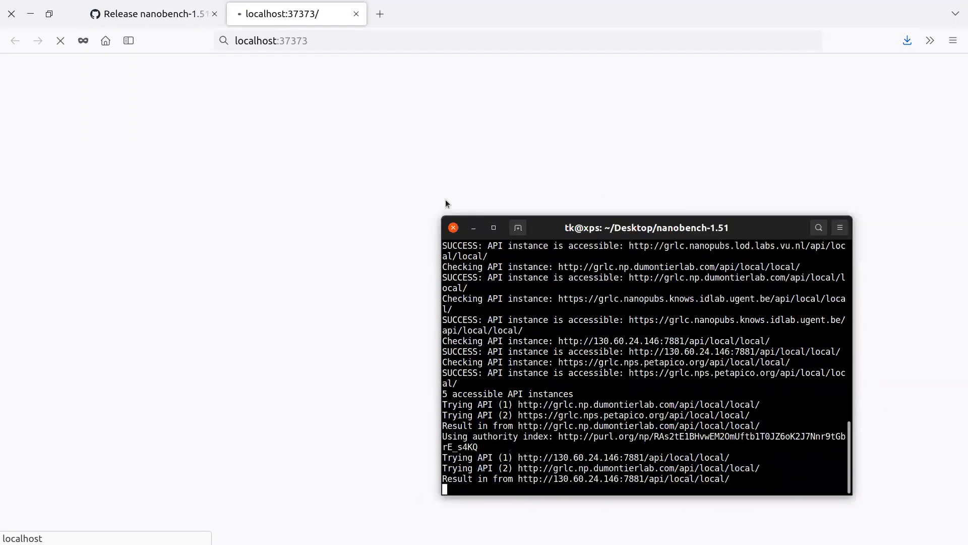
pyautogui.moveTo(437, 215); pyautogui.dragTo(256, 55)
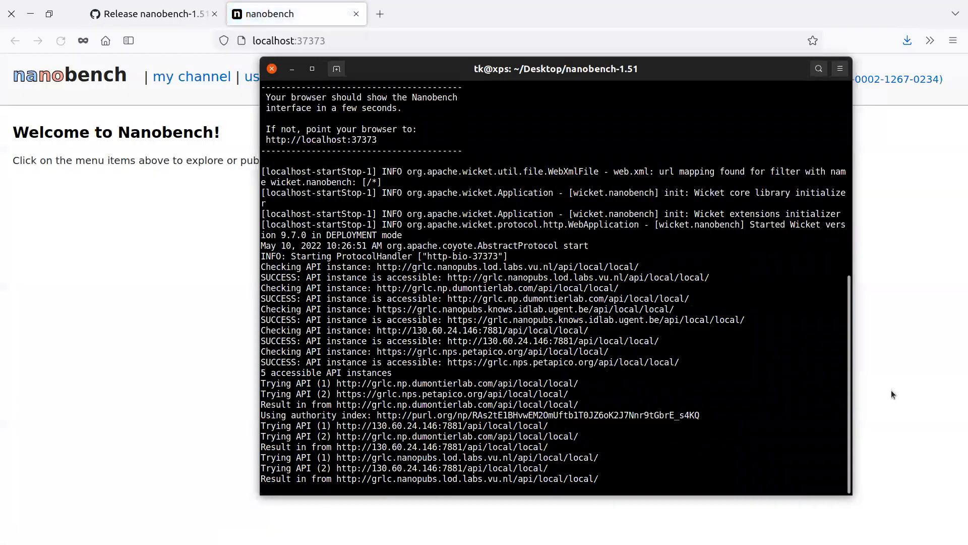
pyautogui.moveTo(854, 358); pyautogui.dragTo(936, 364)
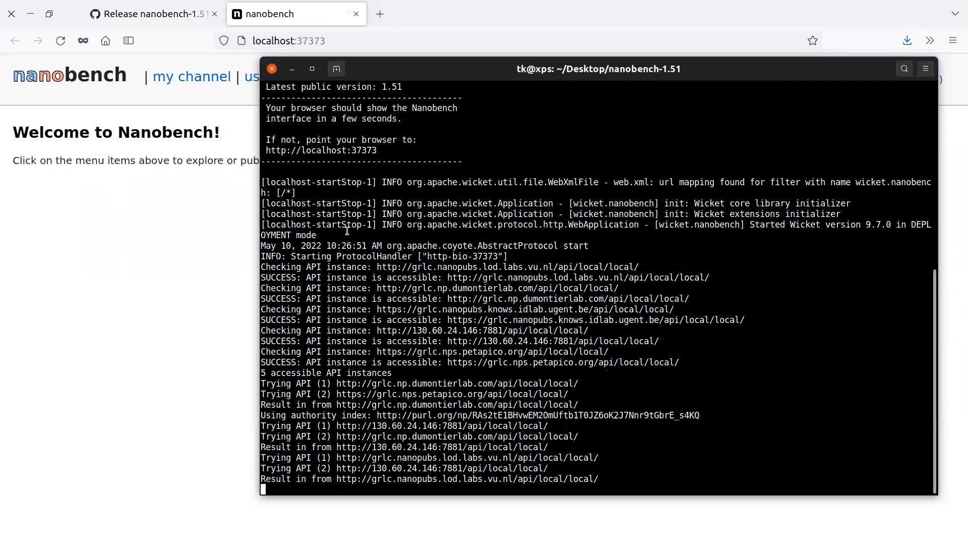
pyautogui.moveTo(262, 150)
pyautogui.mouseDown()
pyautogui.moveTo(404, 151)
pyautogui.moveTo(266, 153)
pyautogui.mouseUp()
pyautogui.click(383, 152)
pyautogui.click(266, 154)
pyautogui.click(160, 264)
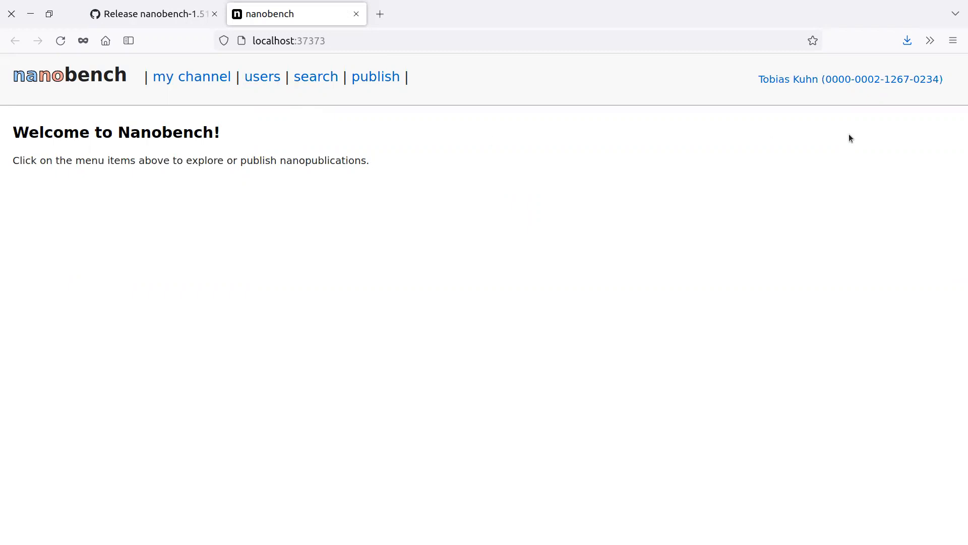
# Open the Nanobench profile page and inspect the id_rsa and id_rsa.pub key files in the .nanopub home folder
pyautogui.click(849, 83)
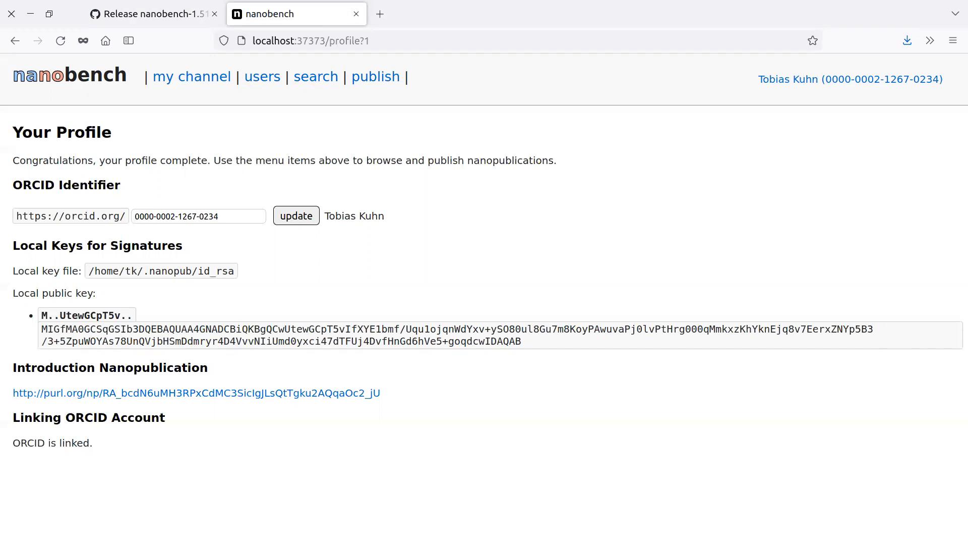
pyautogui.moveTo(817, 542); pyautogui.dragTo(416, 67)
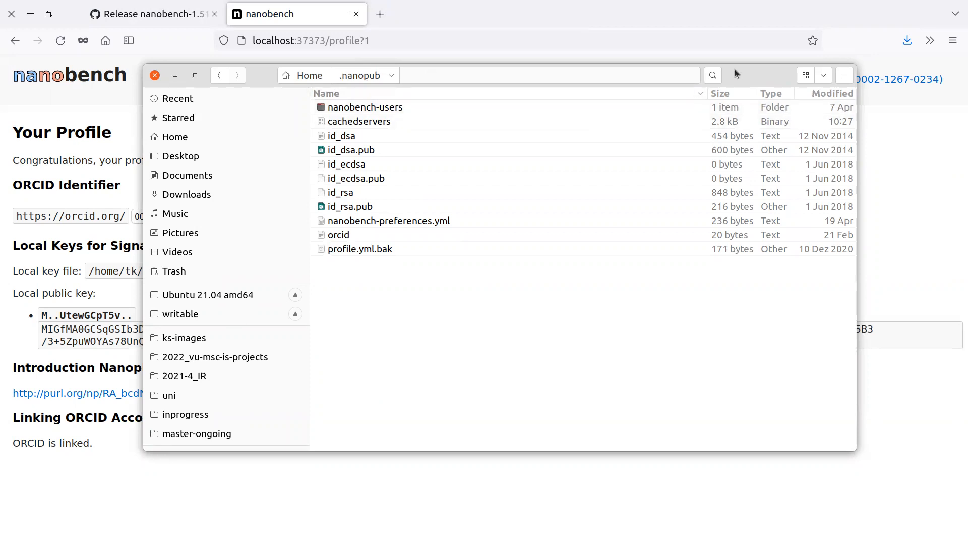
pyautogui.moveTo(743, 73); pyautogui.dragTo(776, 89)
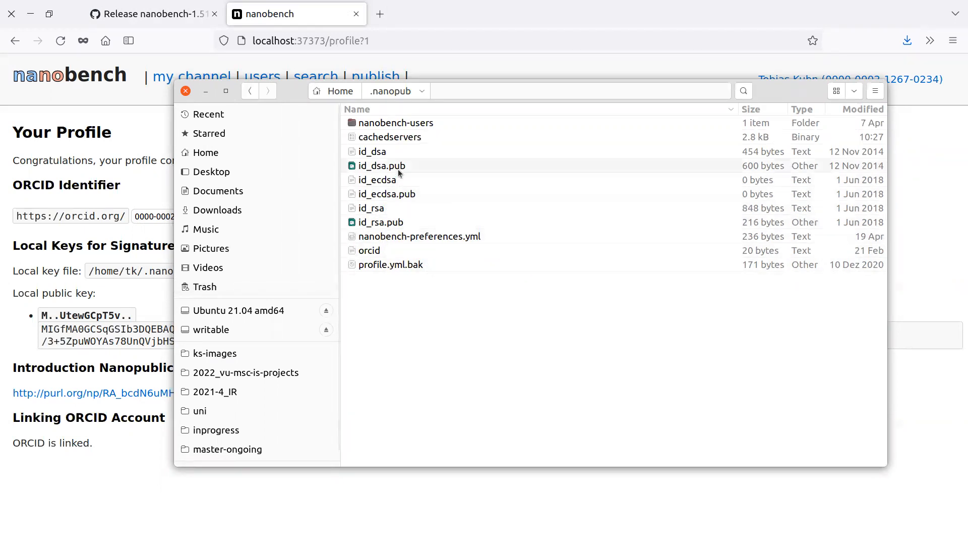
pyautogui.click(400, 207)
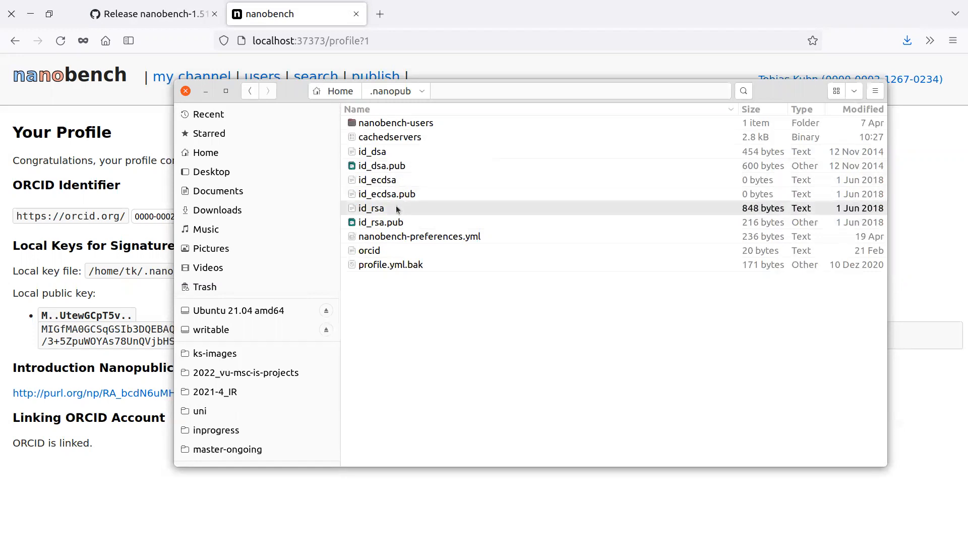
pyautogui.keyDown('shift'); pyautogui.click(392, 222); pyautogui.keyUp('shift')
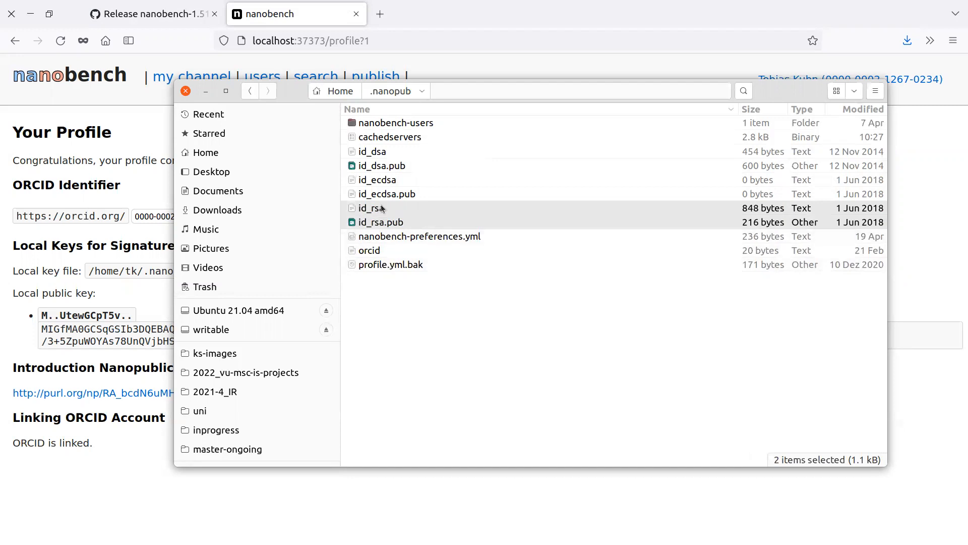
pyautogui.click(399, 223)
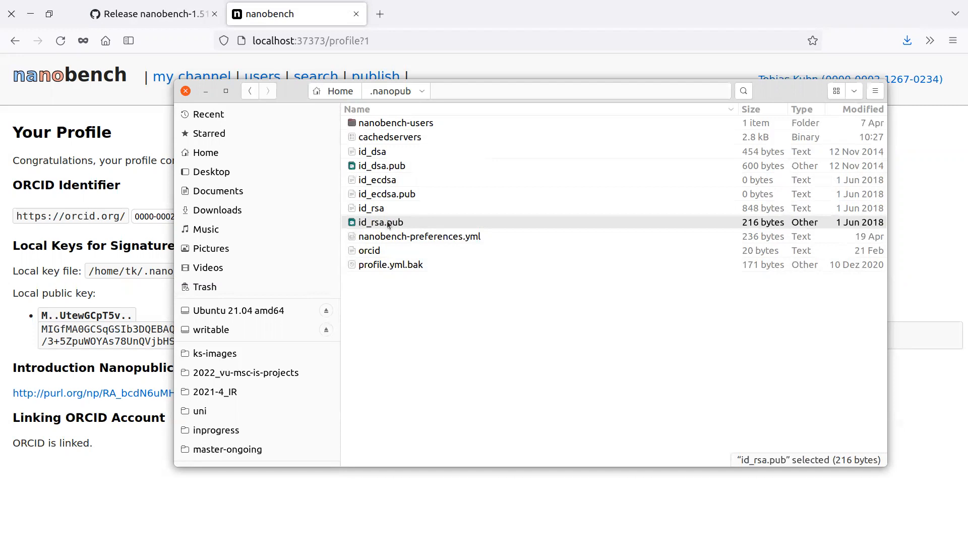
# Select the id_rsa and id_rsa.pub key files together in the .nanopub folder, and return to the Nanobench profile page
pyautogui.click(403, 208)
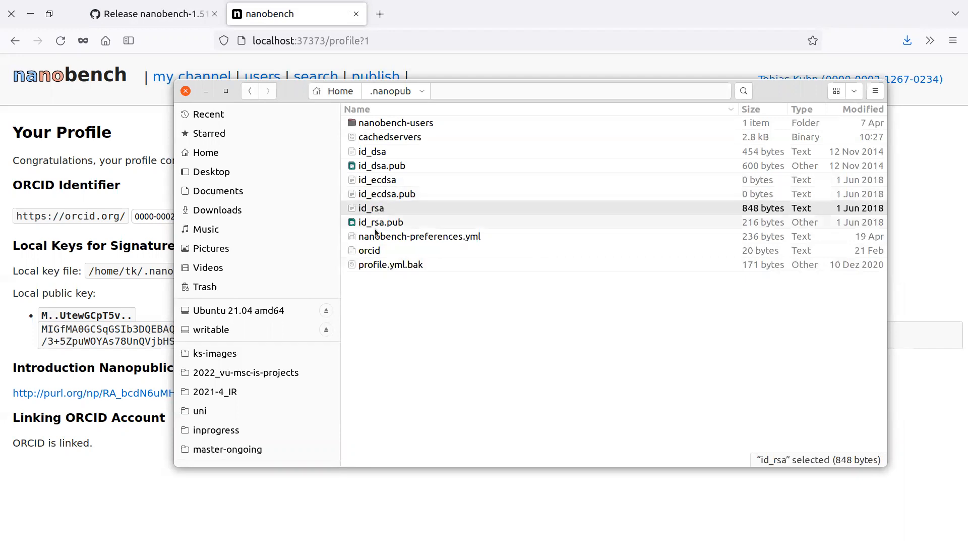
pyautogui.click(390, 223)
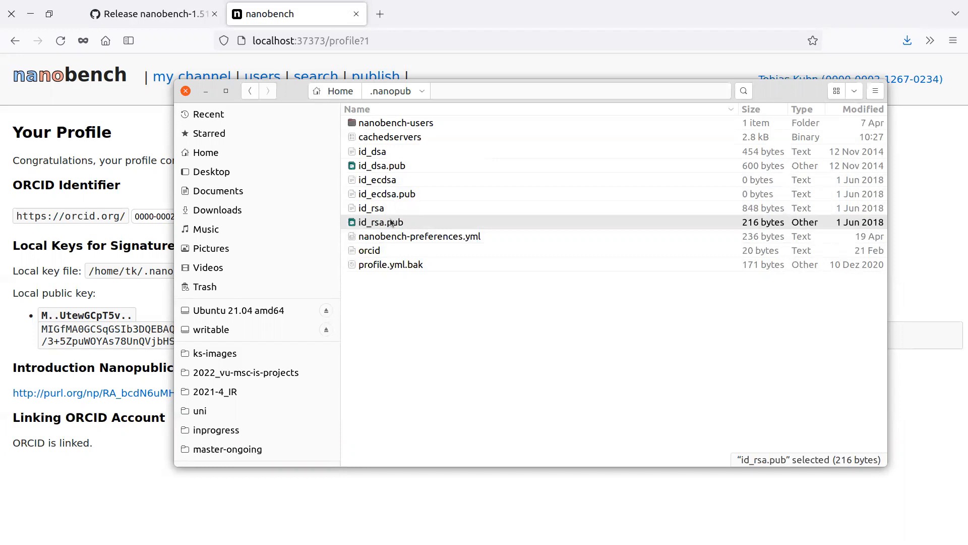
pyautogui.keyDown('ctrl'); pyautogui.click(390, 208); pyautogui.keyUp('ctrl')
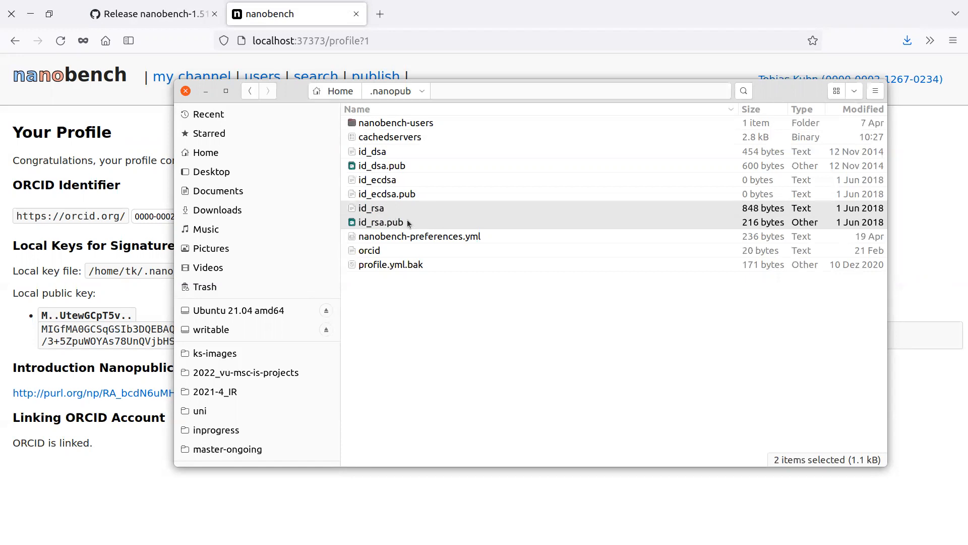
pyautogui.click(476, 69)
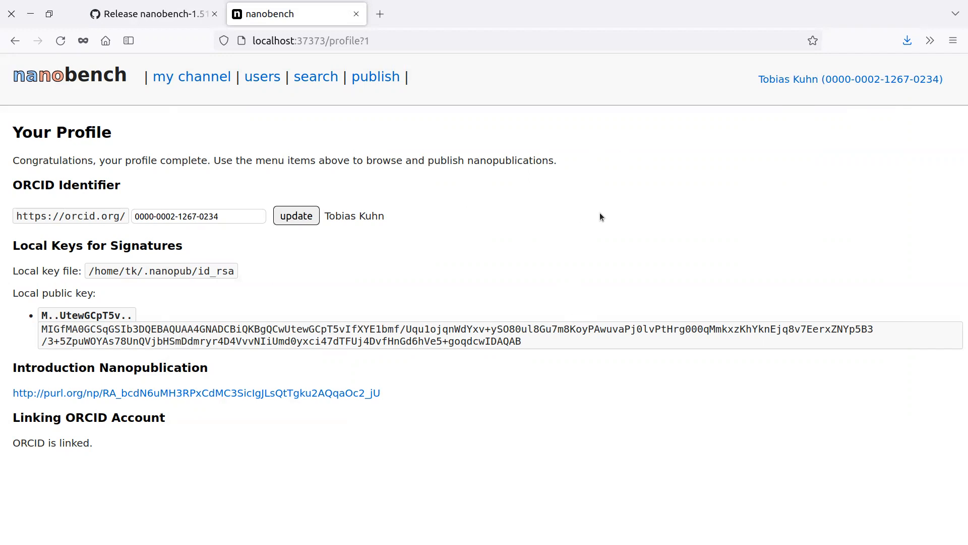
# Highlight the profile's ORCID identifier, and view the orcid.org home page in a separate tab before closing it
pyautogui.moveTo(229, 216); pyautogui.dragTo(79, 203)
pyautogui.click(233, 231)
pyautogui.click(380, 14)
pyautogui.write('orcid.org')
pyautogui.press('Return')
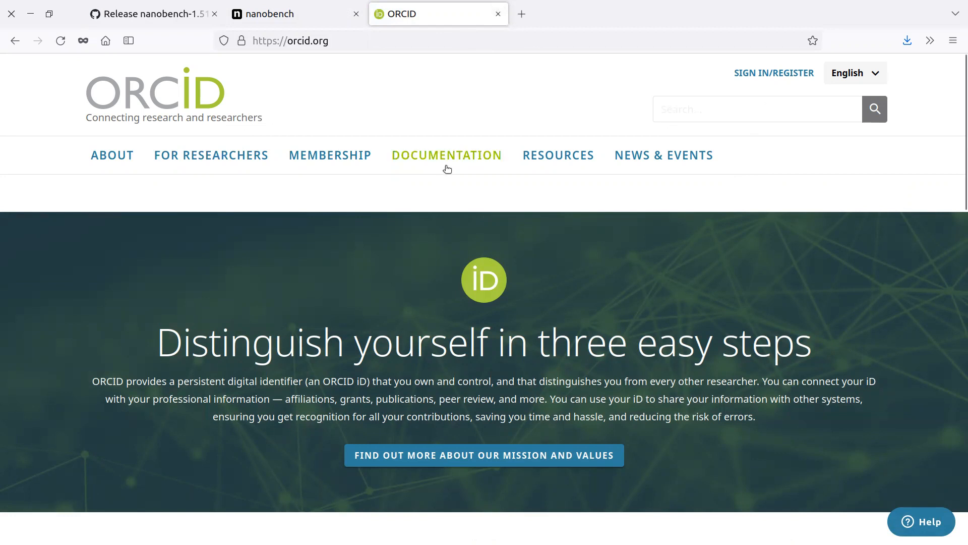
pyautogui.click(497, 14)
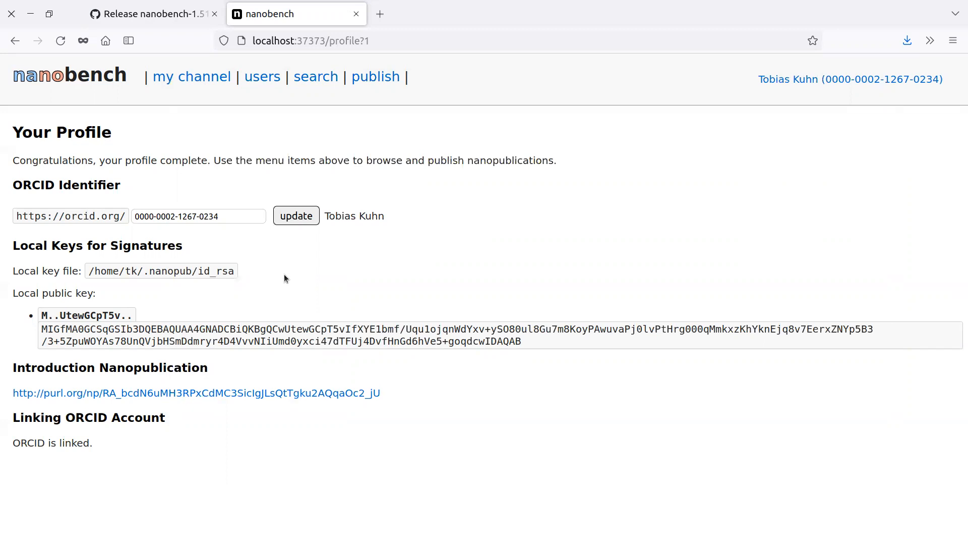
# Highlight the local key file path and the profile owner's name beside the ORCID identifier
pyautogui.moveTo(89, 271); pyautogui.dragTo(237, 268)
pyautogui.click(243, 273)
pyautogui.moveTo(324, 216); pyautogui.dragTo(377, 220)
pyautogui.click(386, 219)
# Open the profile's introduction nanopublication in a new tab and examine the algorithm, public key and name in its assertion
pyautogui.middleClick(235, 394)
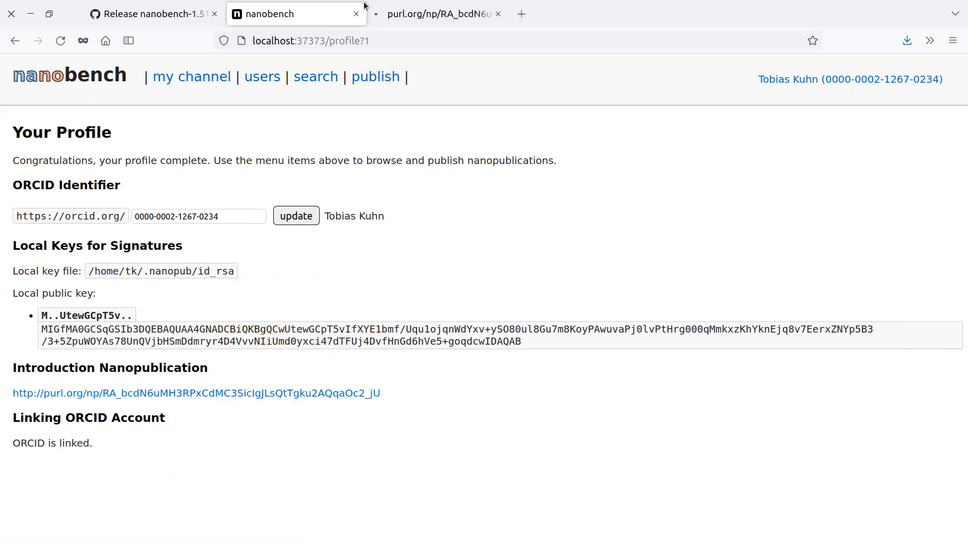
pyautogui.click(434, 13)
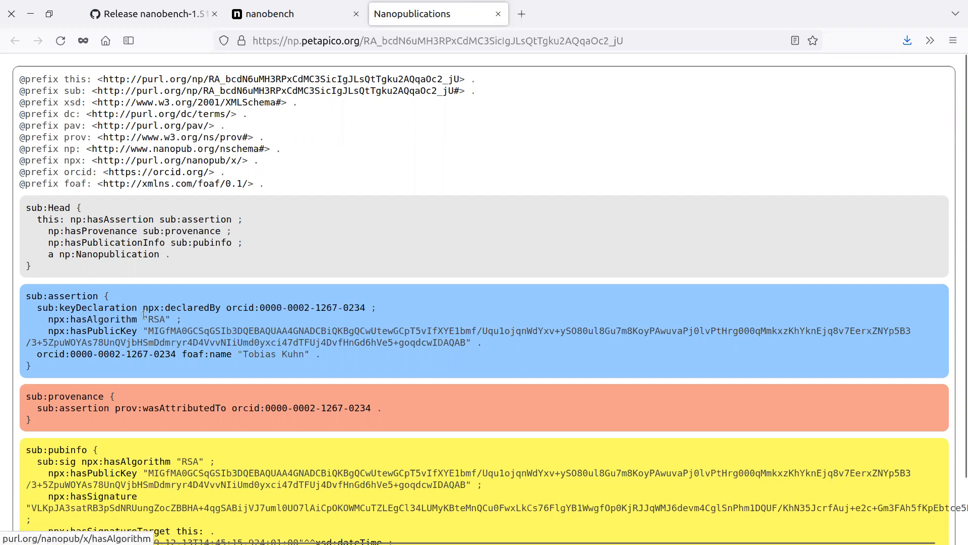
pyautogui.moveTo(149, 318); pyautogui.dragTo(163, 319)
pyautogui.click(163, 319)
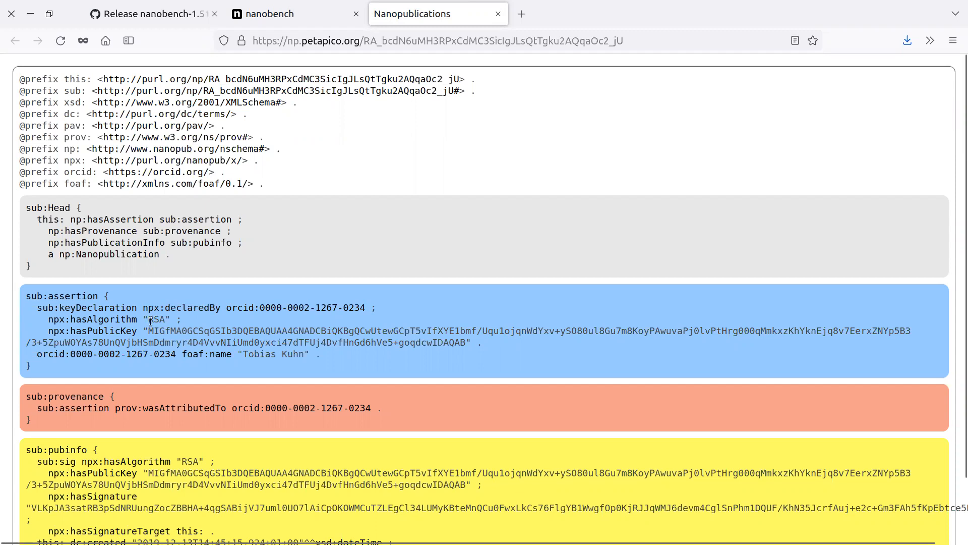
pyautogui.moveTo(150, 331)
pyautogui.mouseDown()
pyautogui.moveTo(466, 343)
pyautogui.moveTo(149, 331)
pyautogui.mouseUp()
pyautogui.click(149, 331)
pyautogui.moveTo(243, 354); pyautogui.dragTo(305, 353)
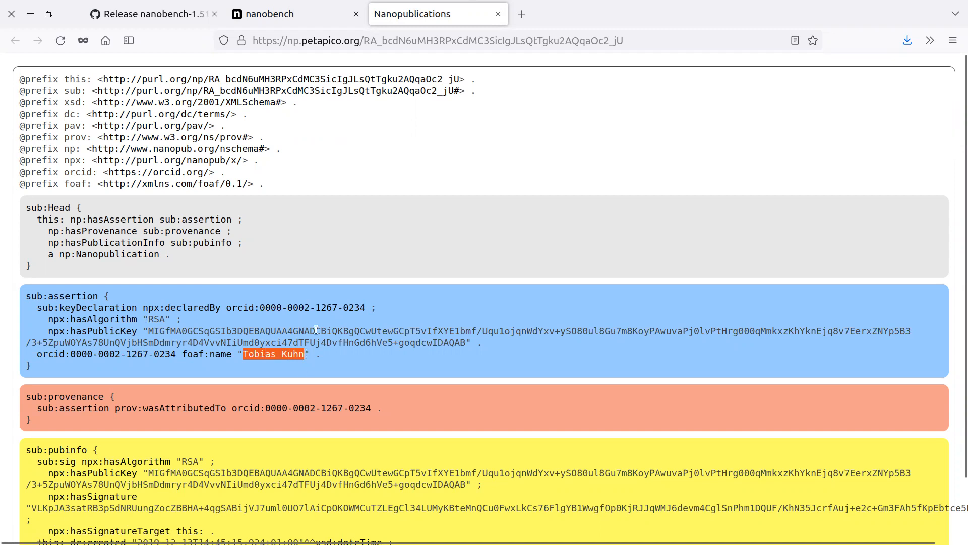
pyautogui.click(442, 376)
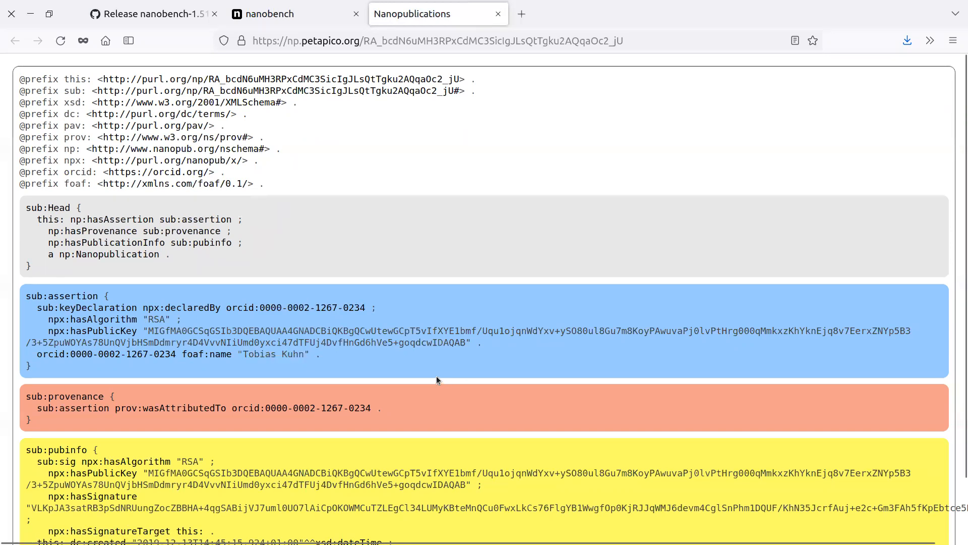
# Examine the public key in the nanopublication's pubinfo section, and close the nanopublication's tab
pyautogui.scroll(-2, 431, 387)
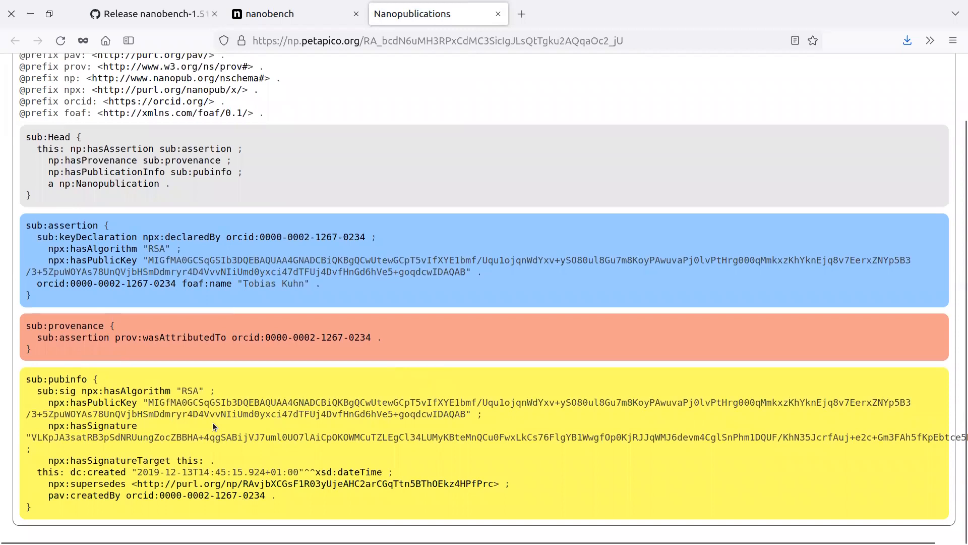
pyautogui.moveTo(150, 403); pyautogui.dragTo(464, 414)
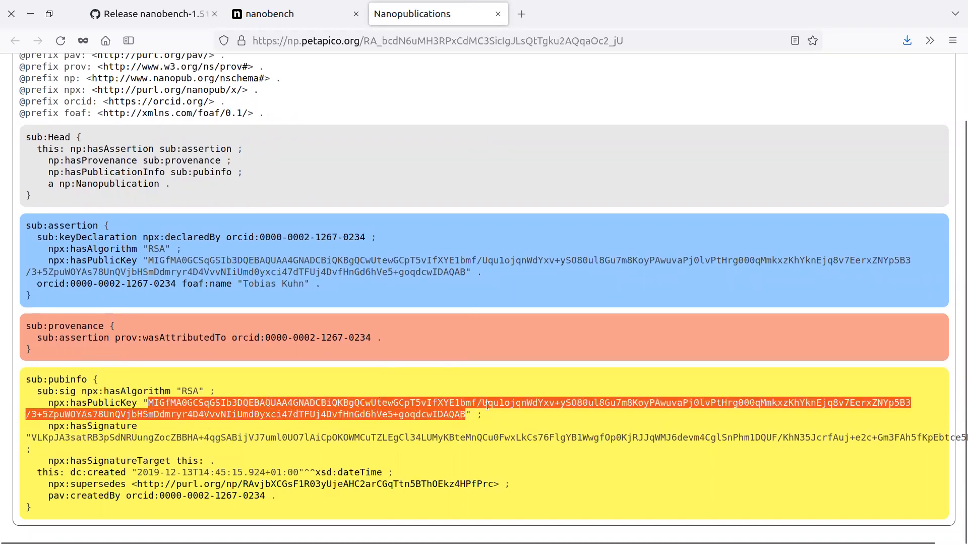
pyautogui.click(487, 419)
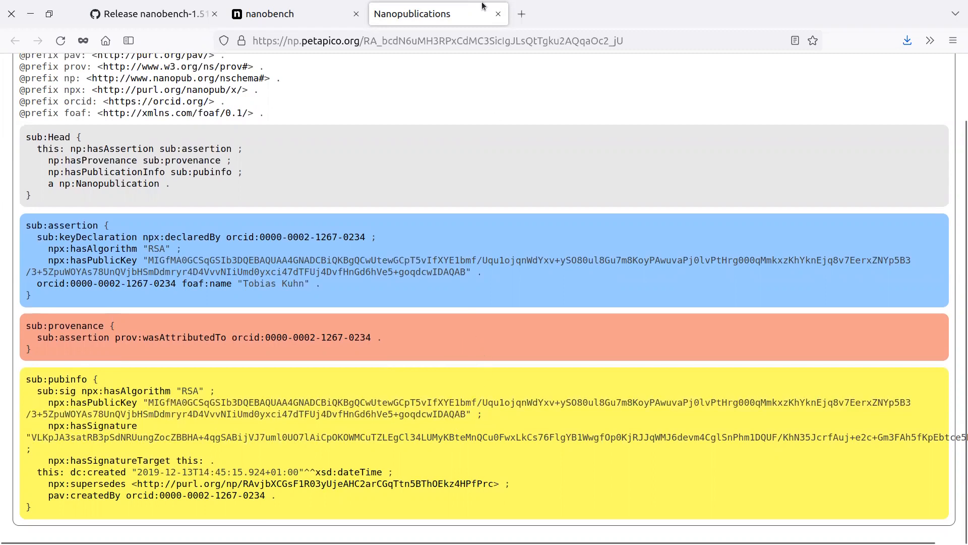
pyautogui.click(498, 14)
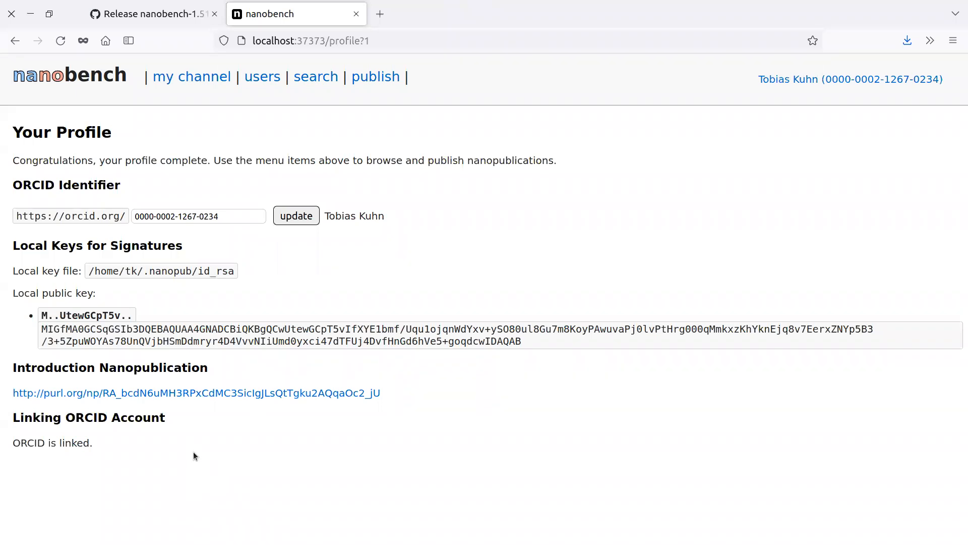
# Open the profile owner's ORCID record in a new tab and compare it with the Nanobench profile page
pyautogui.click(379, 13)
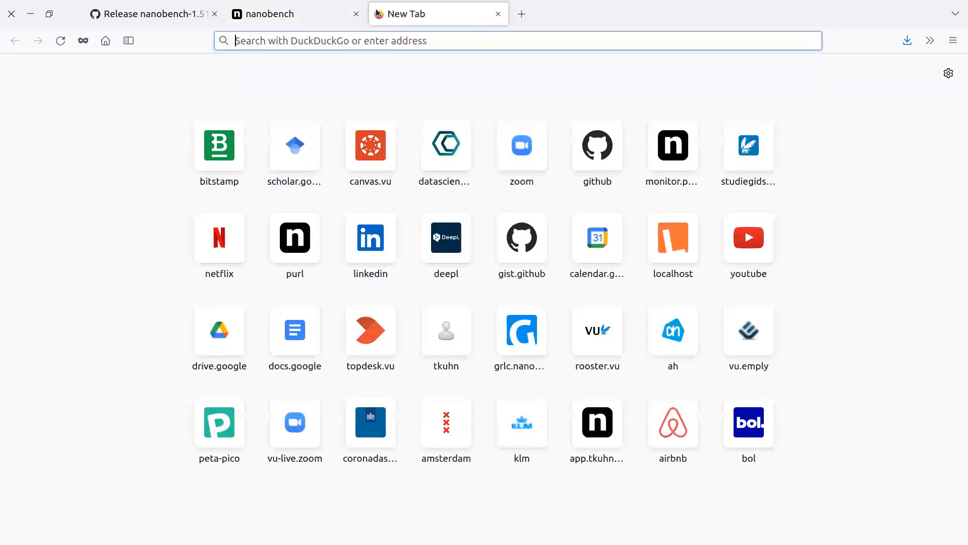
pyautogui.write('orcid.org/')
pyautogui.press('Down')
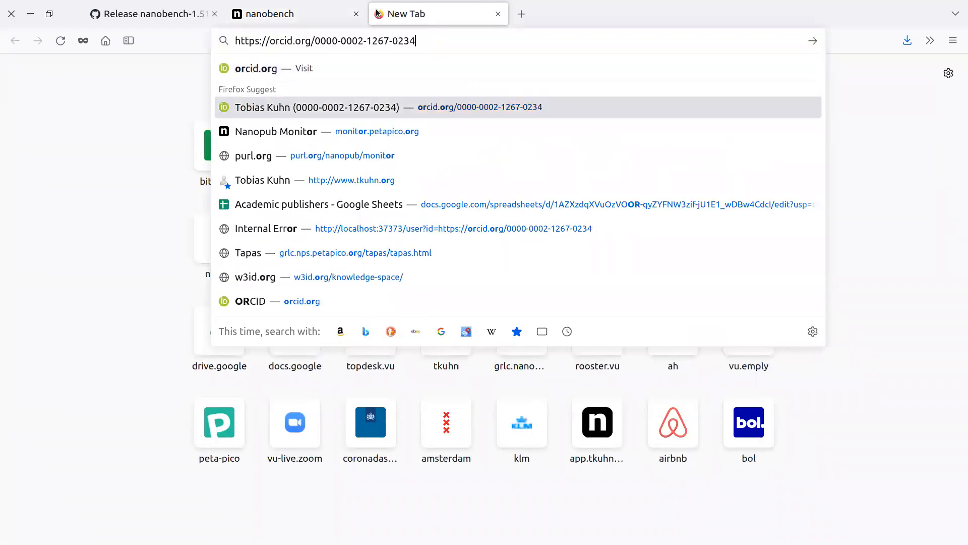
pyautogui.press('Return')
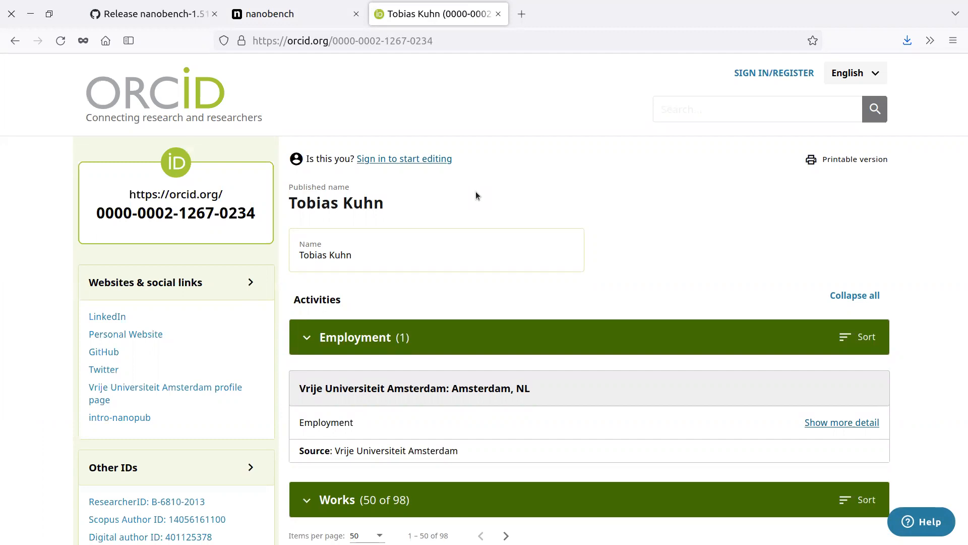
pyautogui.click(287, 14)
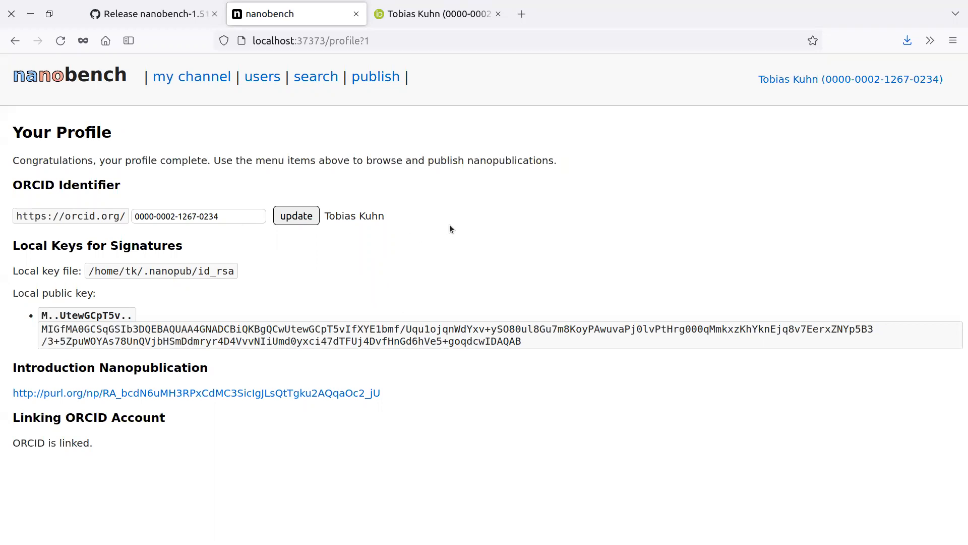
pyautogui.click(392, 11)
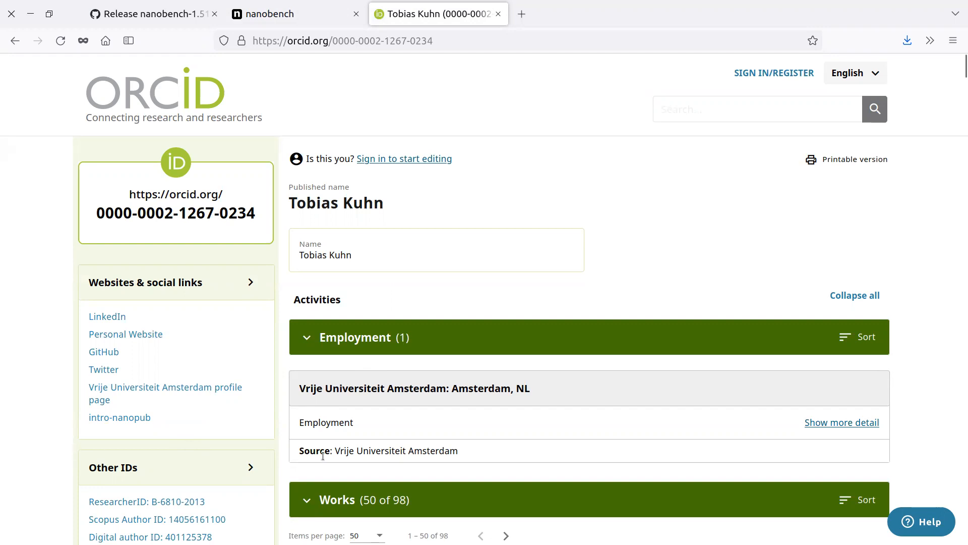
# View the intro-nanopub link from the ORCID record, and close both the nanopublication and ORCID tabs
pyautogui.click(130, 418)
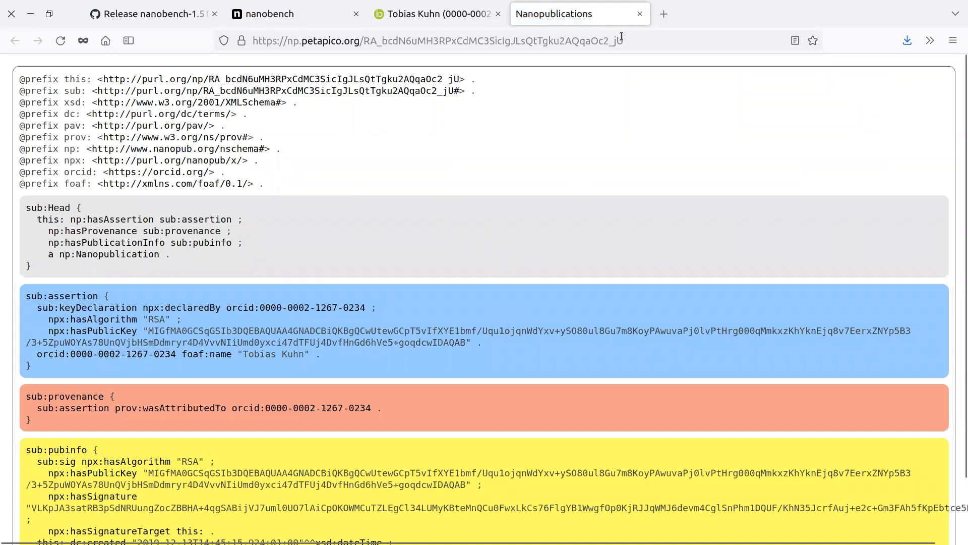
pyautogui.click(636, 16)
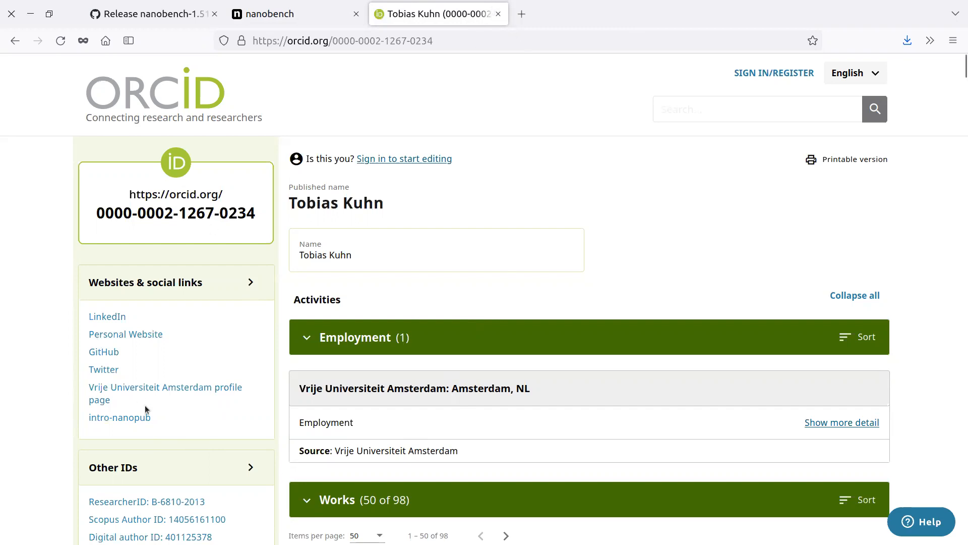
pyautogui.click(497, 14)
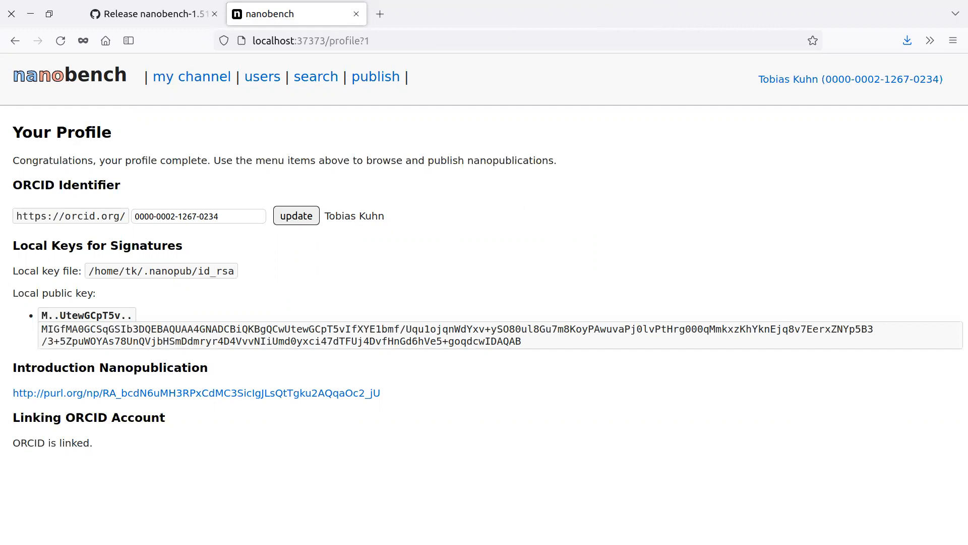
# Check the Nanobench version in use and the latest public version in the terminal's startup output
pyautogui.hotkey('alt', 'Tab')
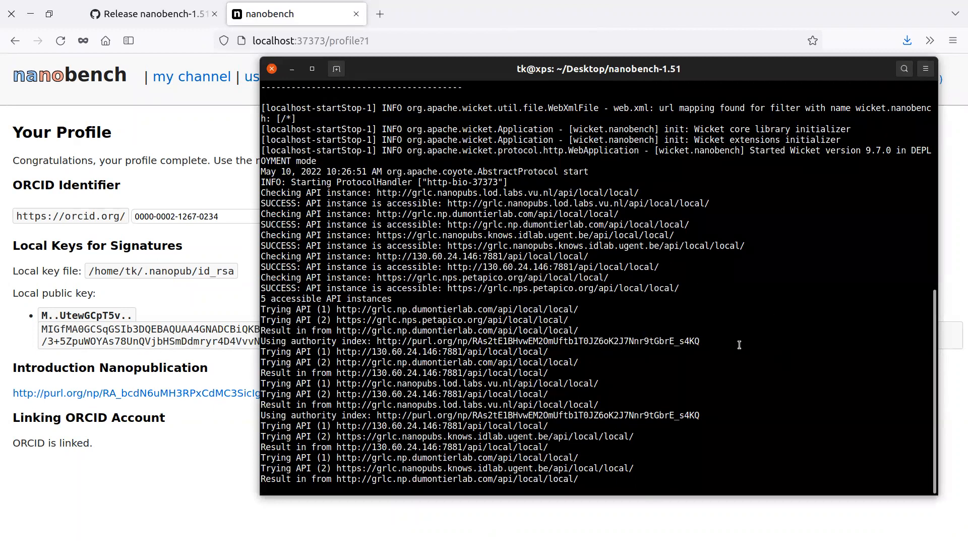
pyautogui.scroll(4, 726, 358)
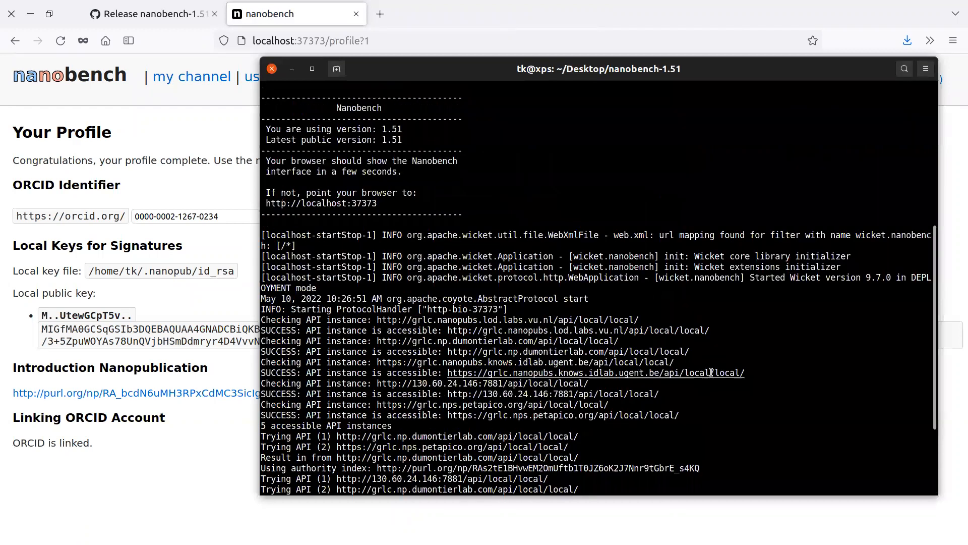
pyautogui.scroll(3, 711, 372)
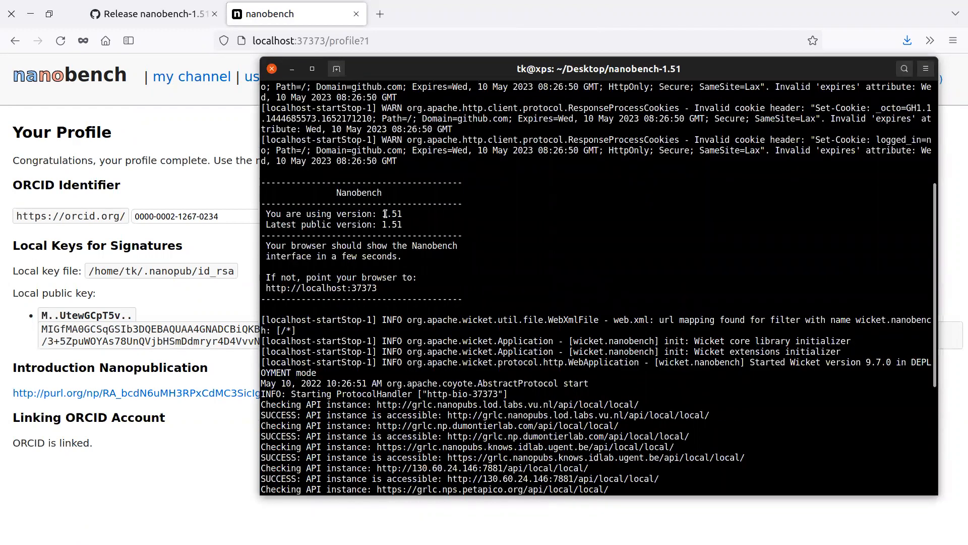
pyautogui.moveTo(382, 213); pyautogui.dragTo(403, 213)
pyautogui.click(411, 224)
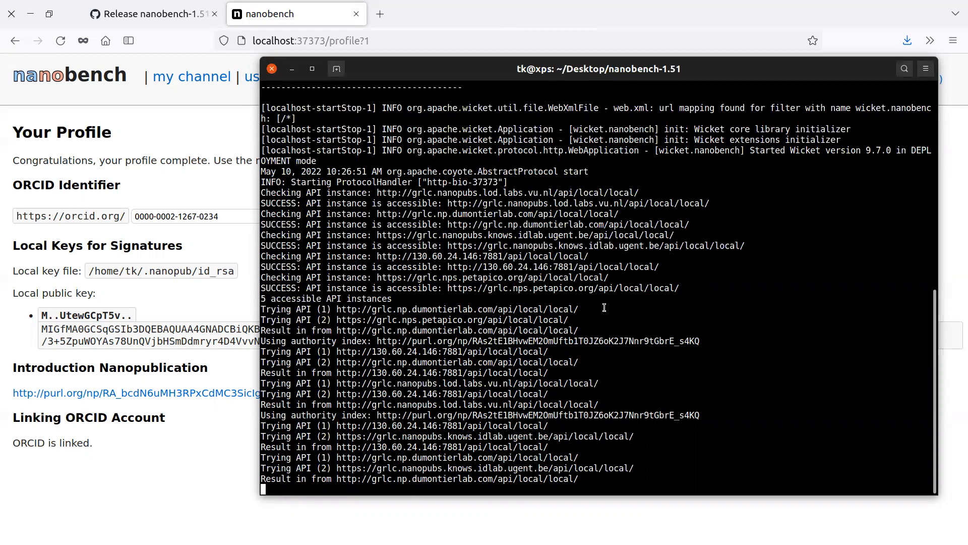
# Stop the running Nanobench server and close its terminal after reloading the profile page to test the connection
pyautogui.hotkey('ctrl', 'c')
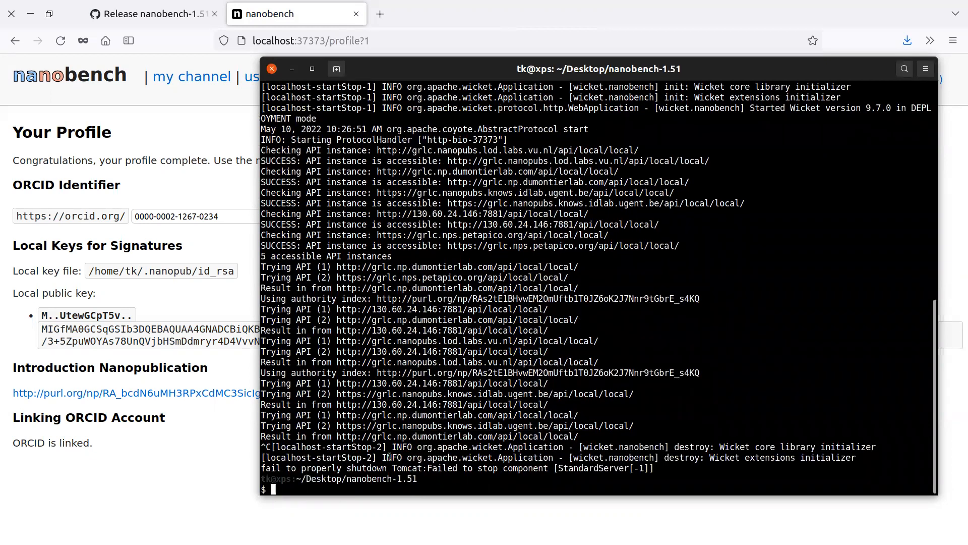
pyautogui.click(190, 144)
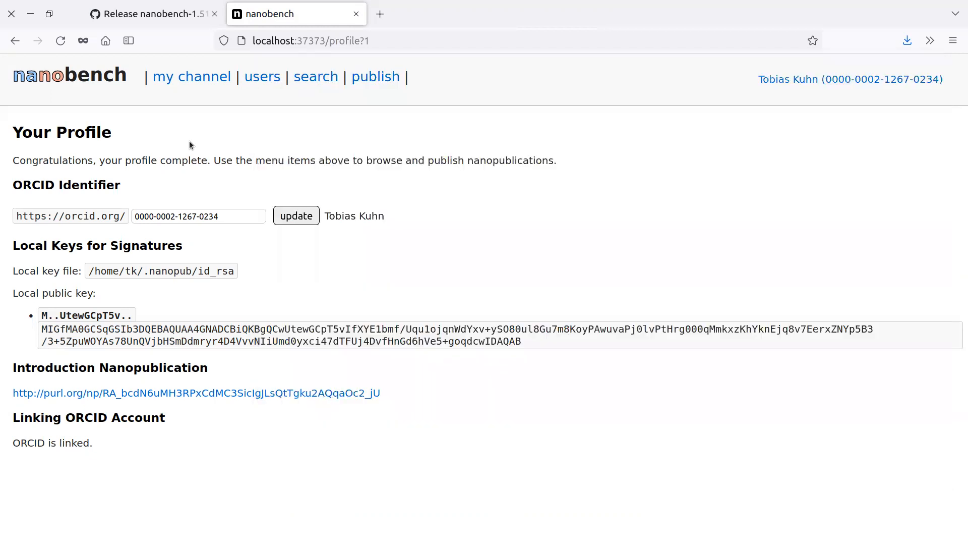
pyautogui.press('F5')
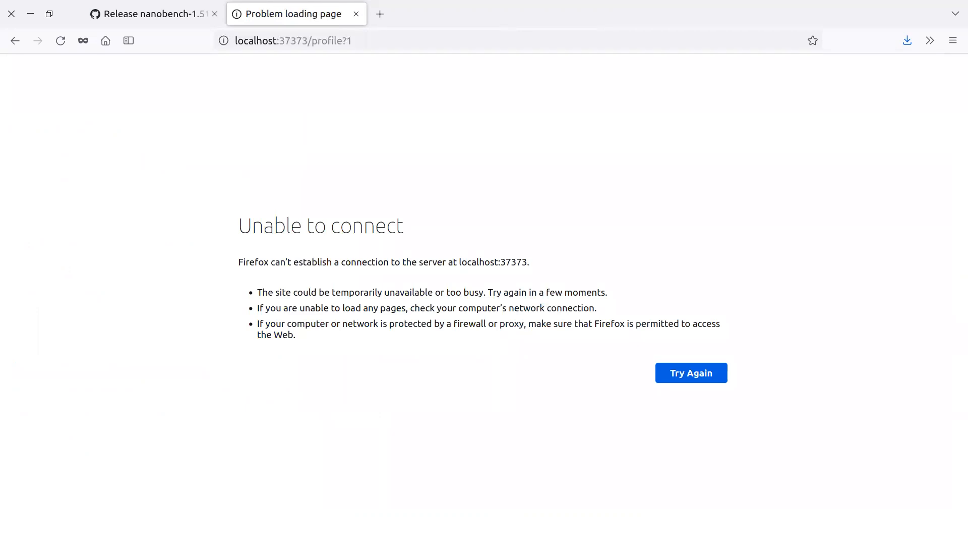
pyautogui.hotkey('alt', 'Tab')
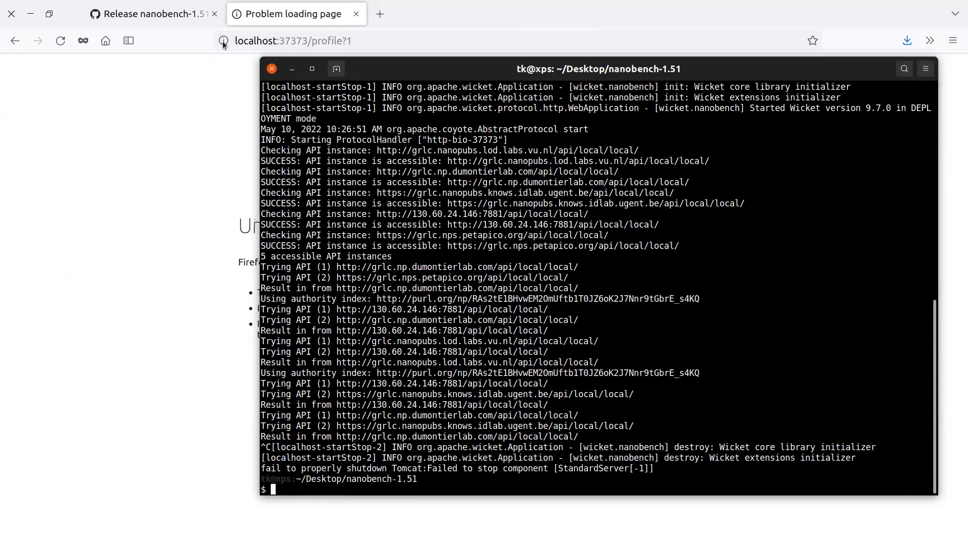
pyautogui.click(273, 69)
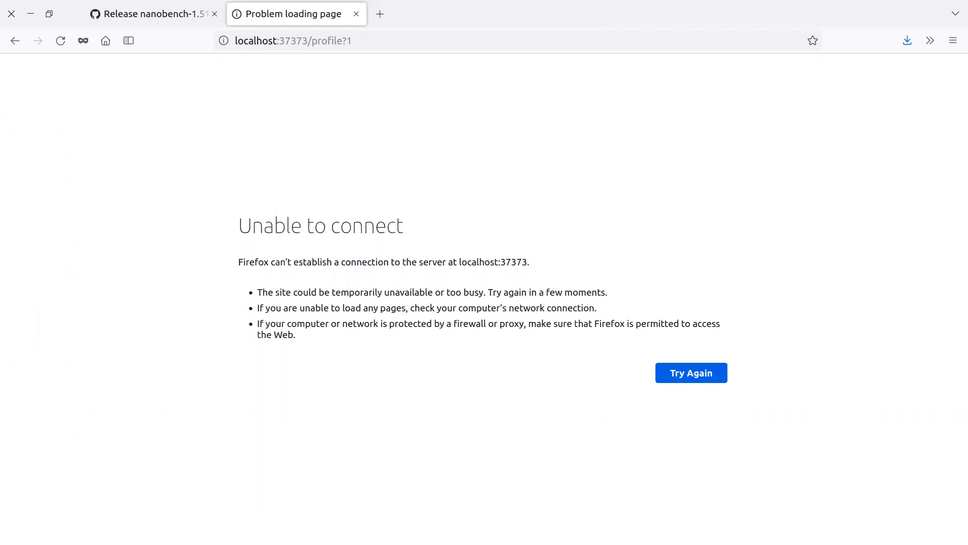
# Switch to the file manager's nanobench-1.51 folder and open a terminal there, moved clear of the file list
pyautogui.hotkey('alt', 'Tab')
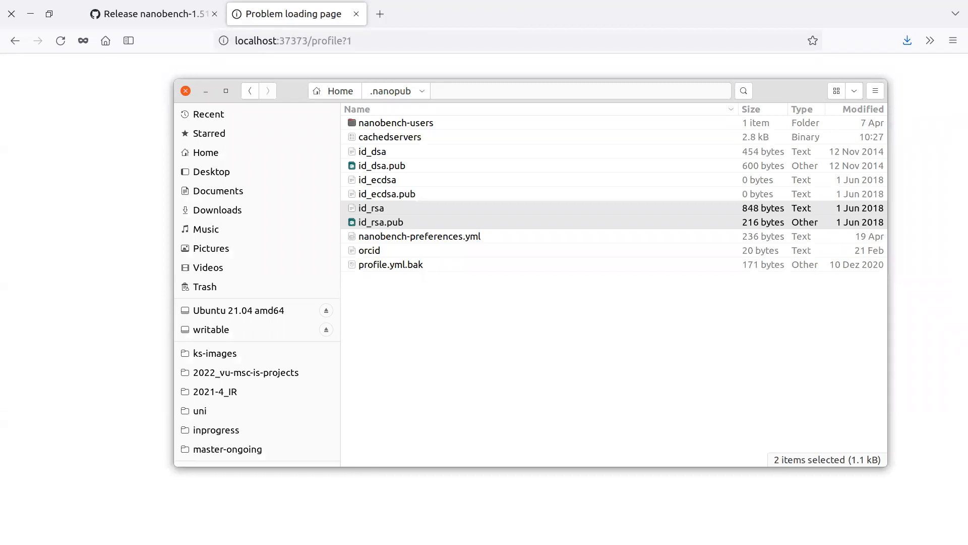
pyautogui.hotkey('alt', 'Tab')
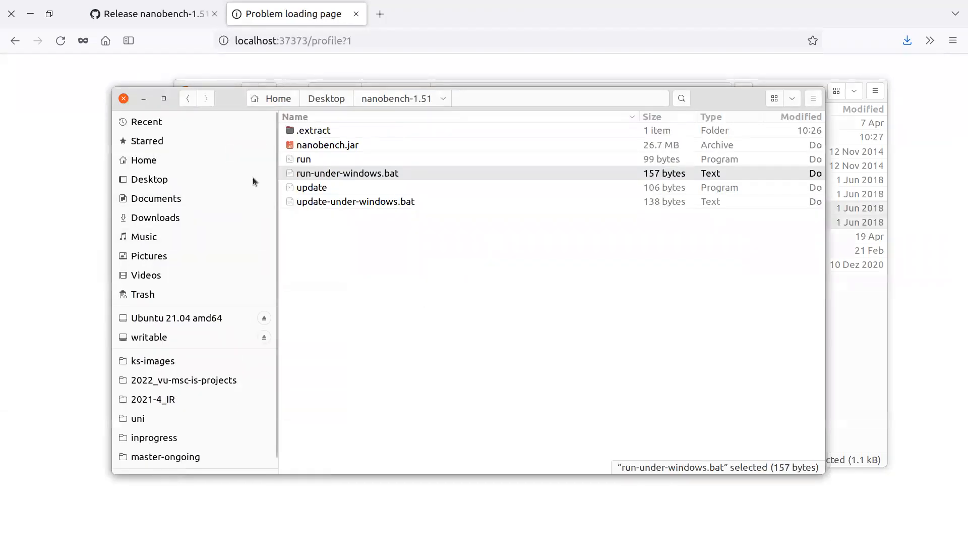
pyautogui.rightClick(319, 259)
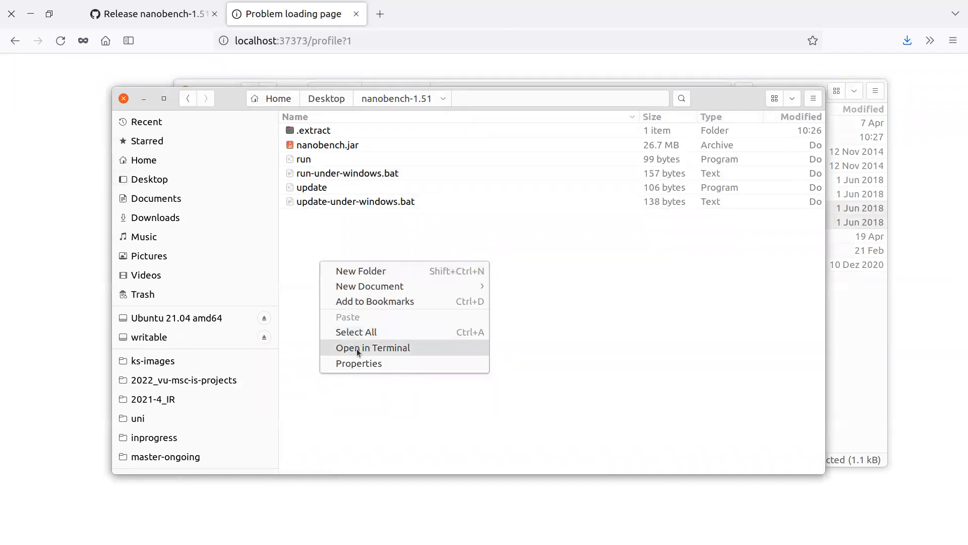
pyautogui.click(356, 349)
pyautogui.moveTo(315, 36); pyautogui.dragTo(731, 211)
# Update Nanobench by running ./update in the terminal, and enlarge the terminal window to read its output
pyautogui.write('./run')
pyautogui.press('BackSpace')
pyautogui.press('BackSpace')
pyautogui.press('BackSpace')
pyautogui.write('update')
pyautogui.press('Return')
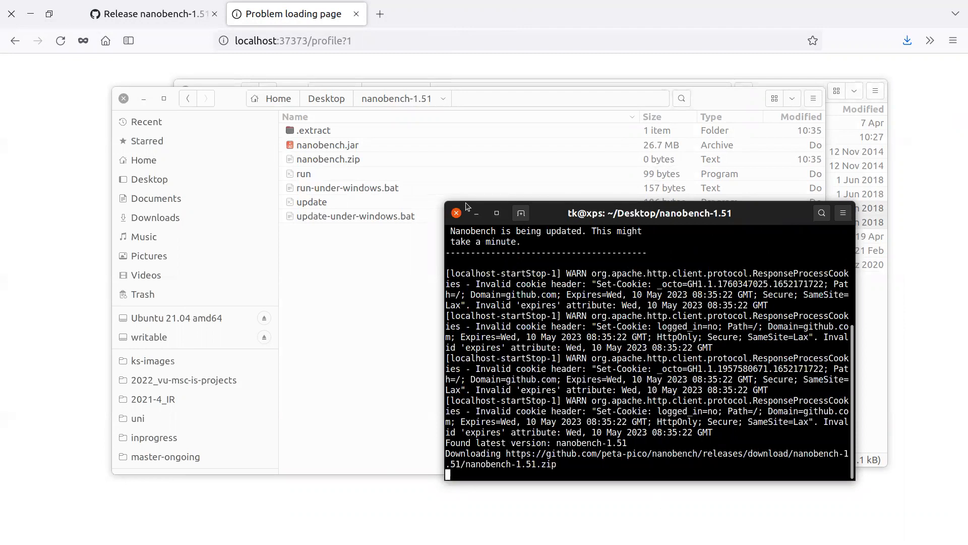
pyautogui.moveTo(445, 202); pyautogui.dragTo(324, 107)
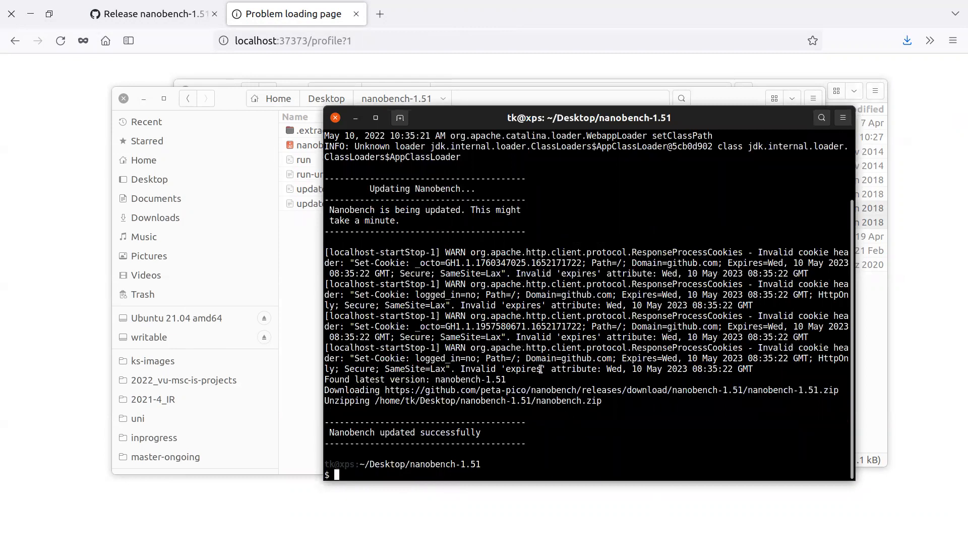
# Restart the Nanobench server from the same terminal with ./run
pyautogui.press('Up')
pyautogui.press('BackSpace')
pyautogui.press('BackSpace')
pyautogui.press('BackSpace')
pyautogui.press('BackSpace')
pyautogui.press('BackSpace')
pyautogui.press('BackSpace')
pyautogui.press('BackSpace')
pyautogui.write('run')
pyautogui.press('Return')
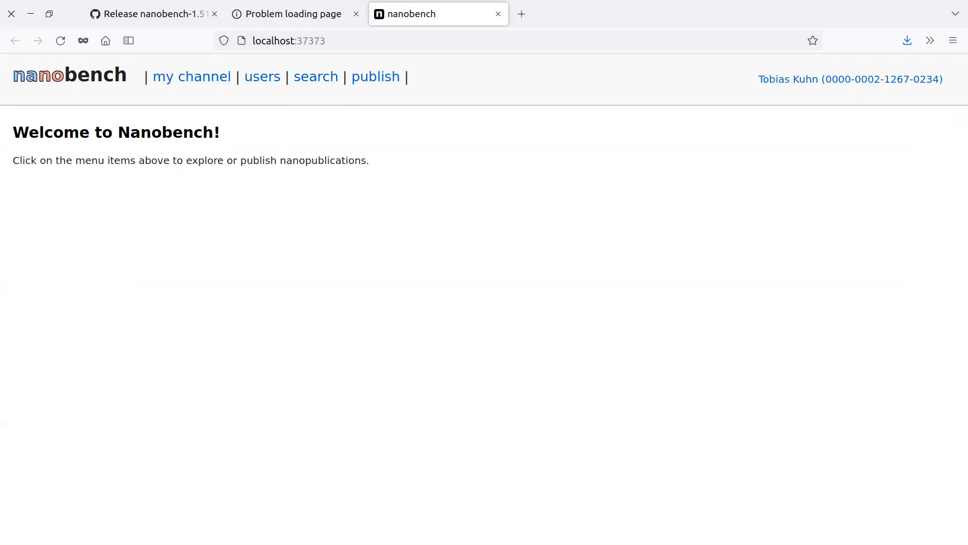
# Open Nanobench's publish page, check the API activity in the server terminal, and return to the Nanobench home page
pyautogui.hotkey('alt', 'Tab')
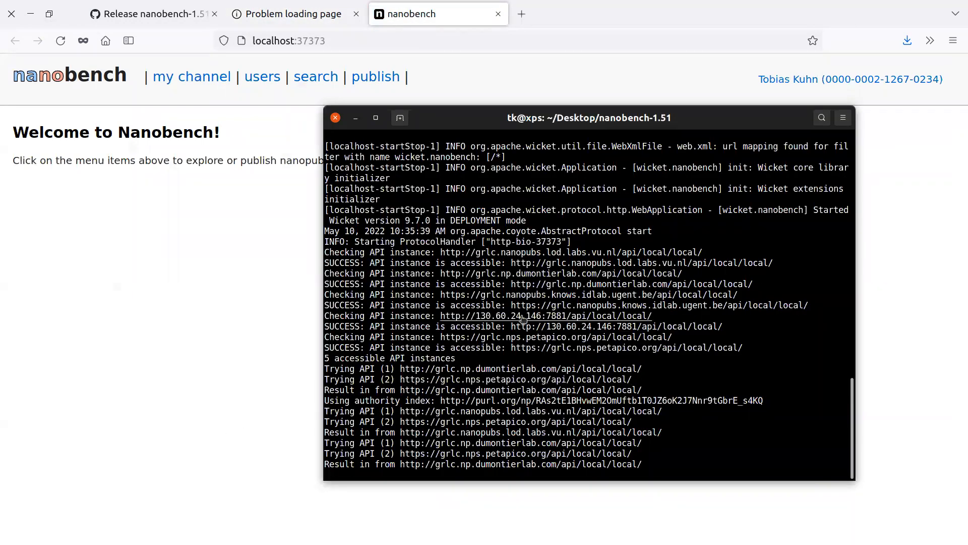
pyautogui.click(356, 79)
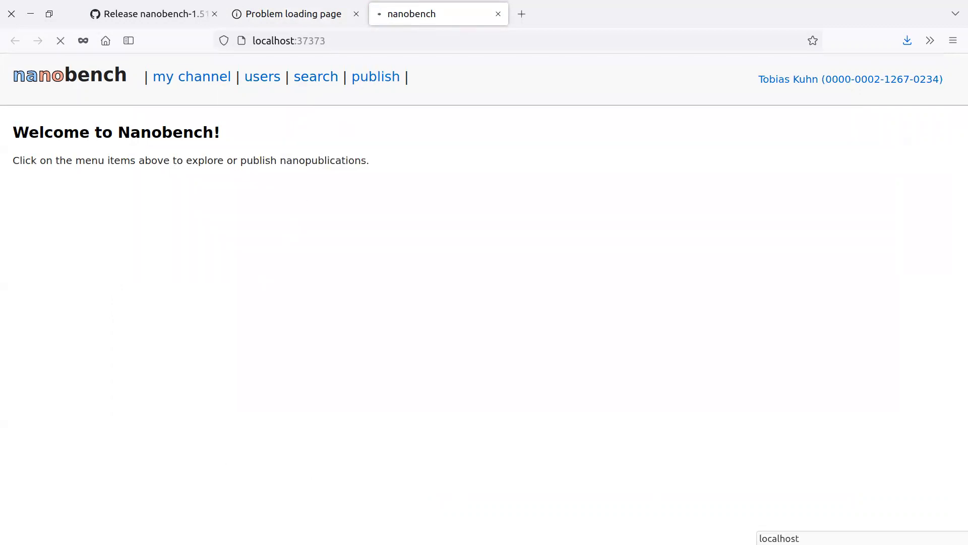
pyautogui.hotkey('alt', 'Tab')
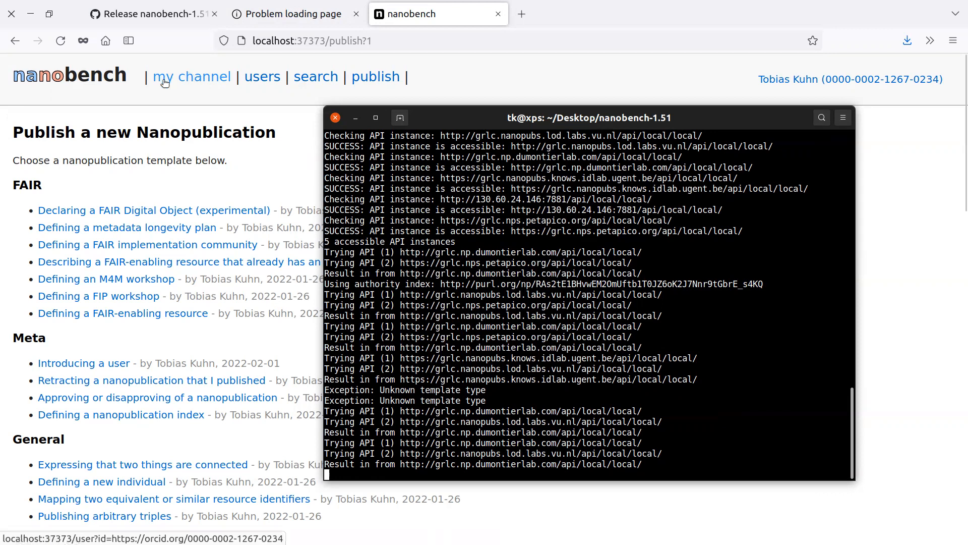
pyautogui.click(61, 78)
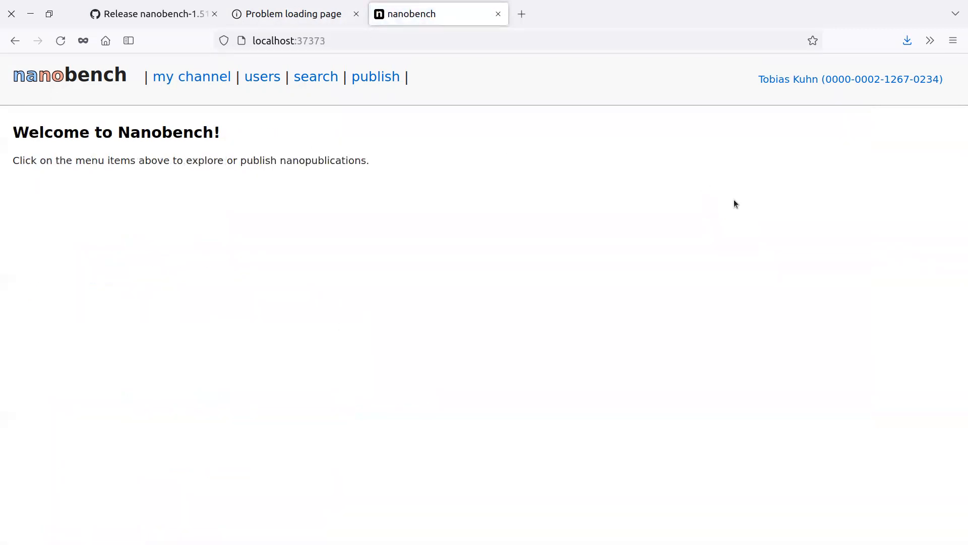